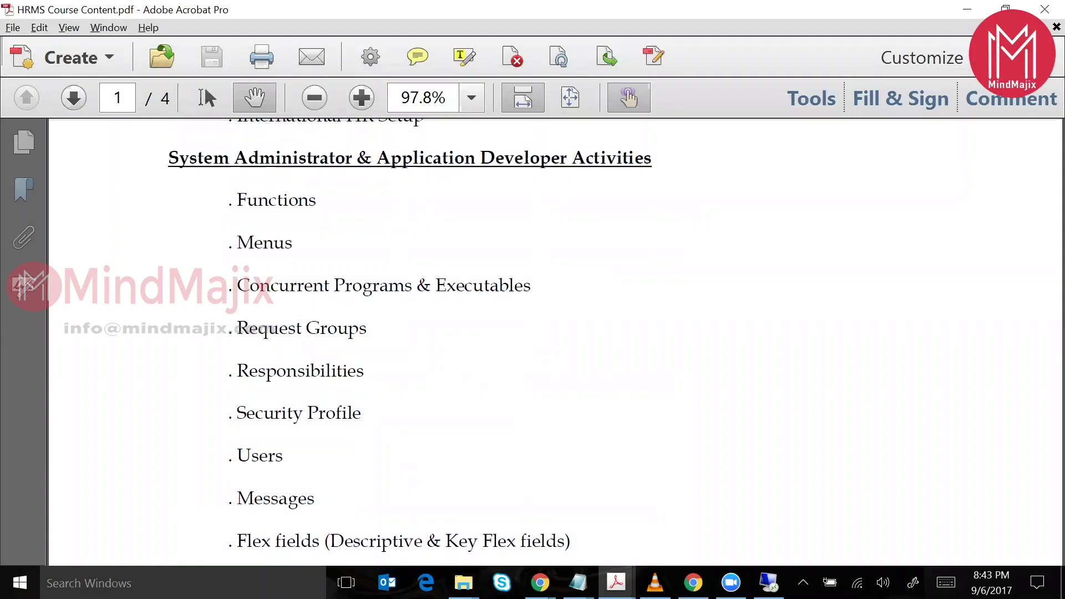
Scroll the HRMS course outline to the System Administrator activities, then switch to the remote desktop session
scroll(508, 224, "down", 1)
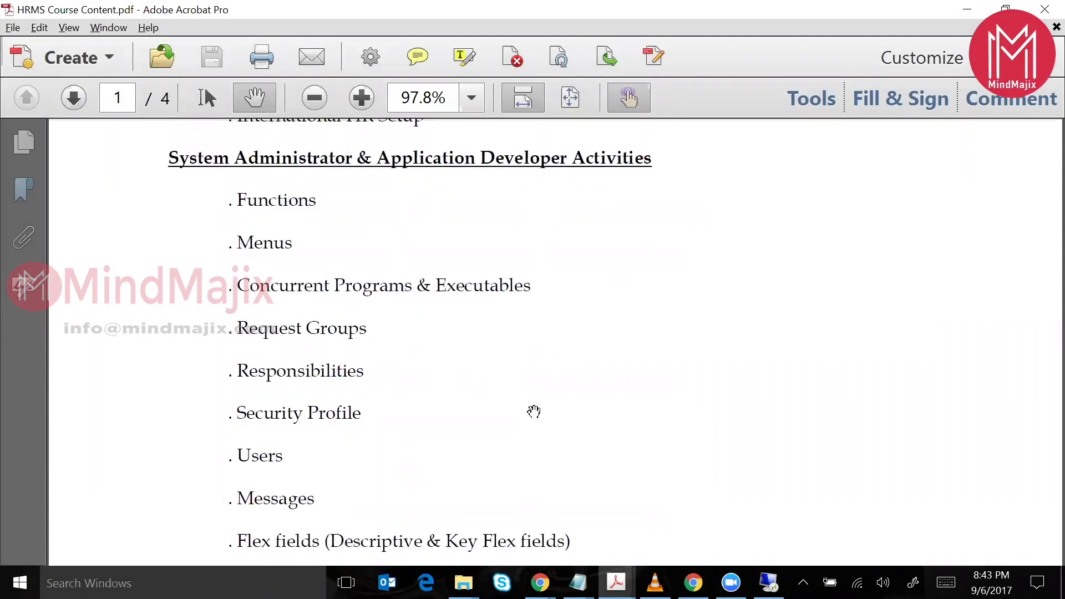
key("alt+Tab")
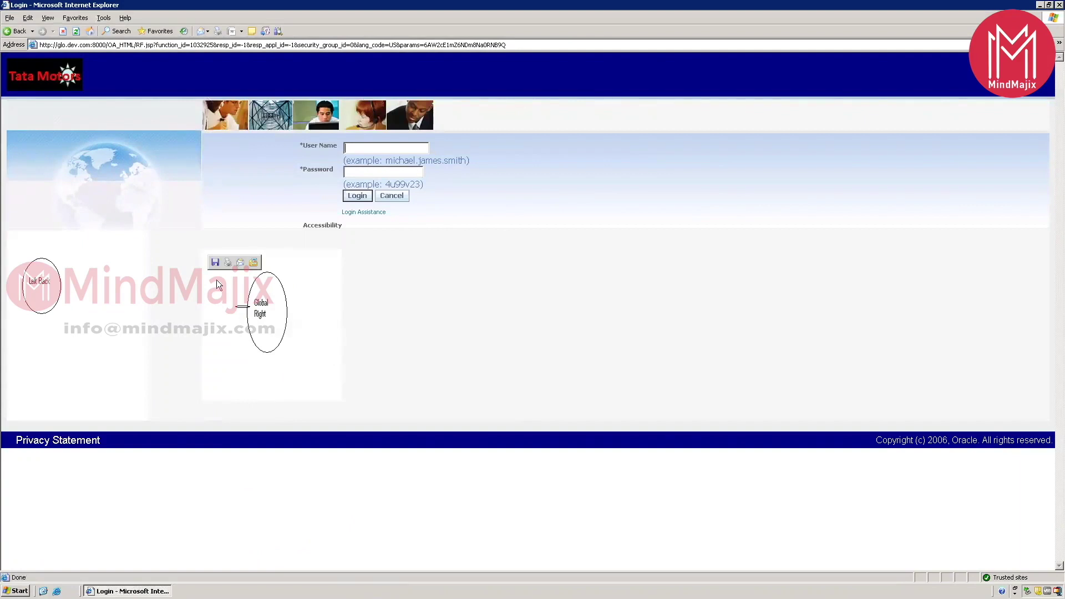
Enter the login user name and move to the password field
type("operations")
key("Tab")
Enter the password, sign in, and launch the System Administrator Forms Navigator
key("Tab")
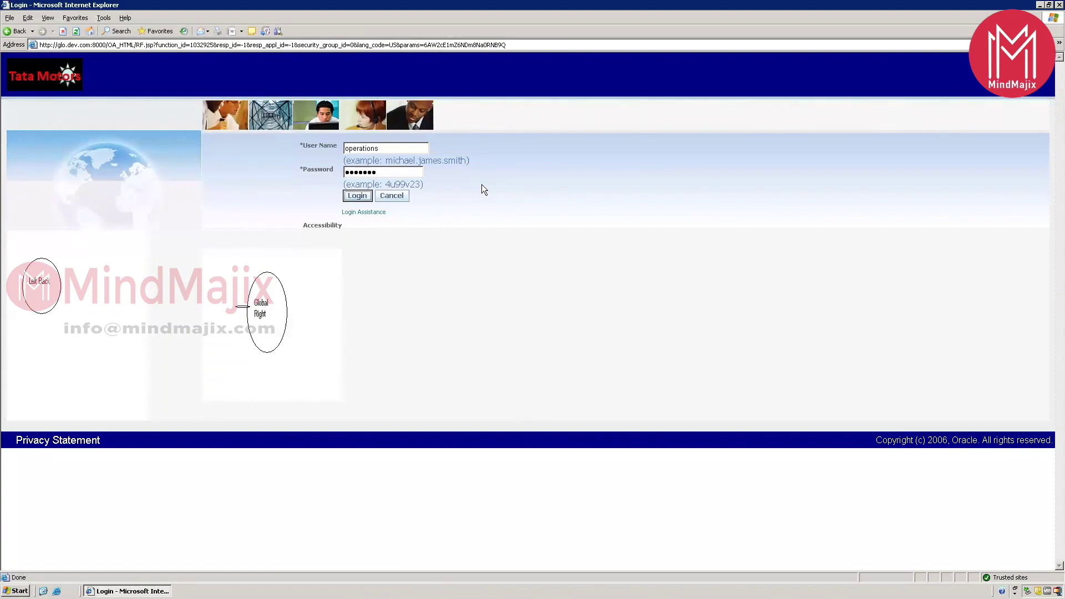
key("Return")
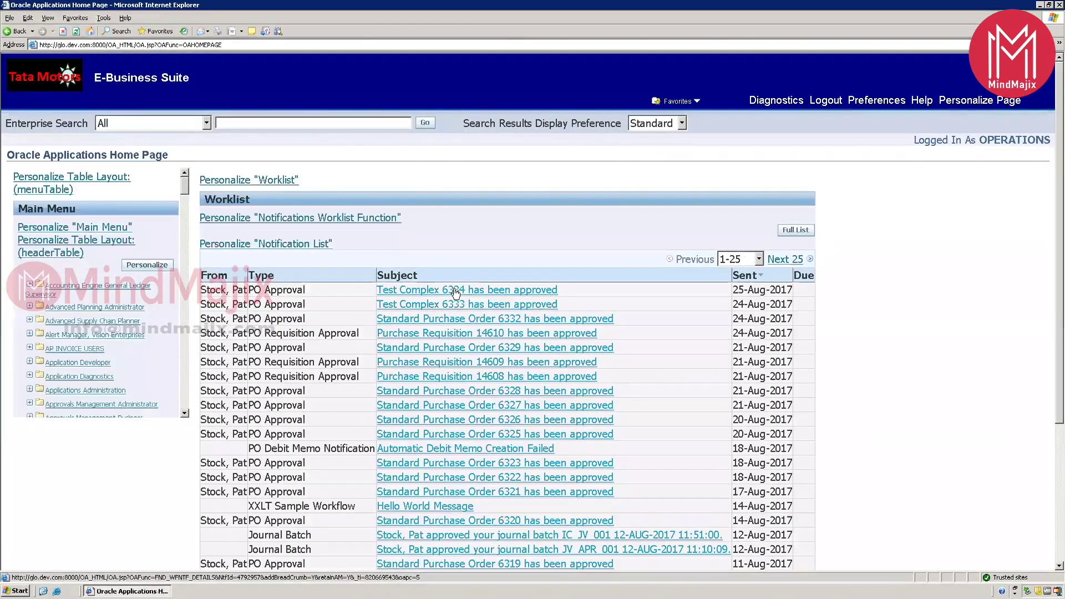
left_click_drag(186, 187, 185, 365)
left_click(73, 330)
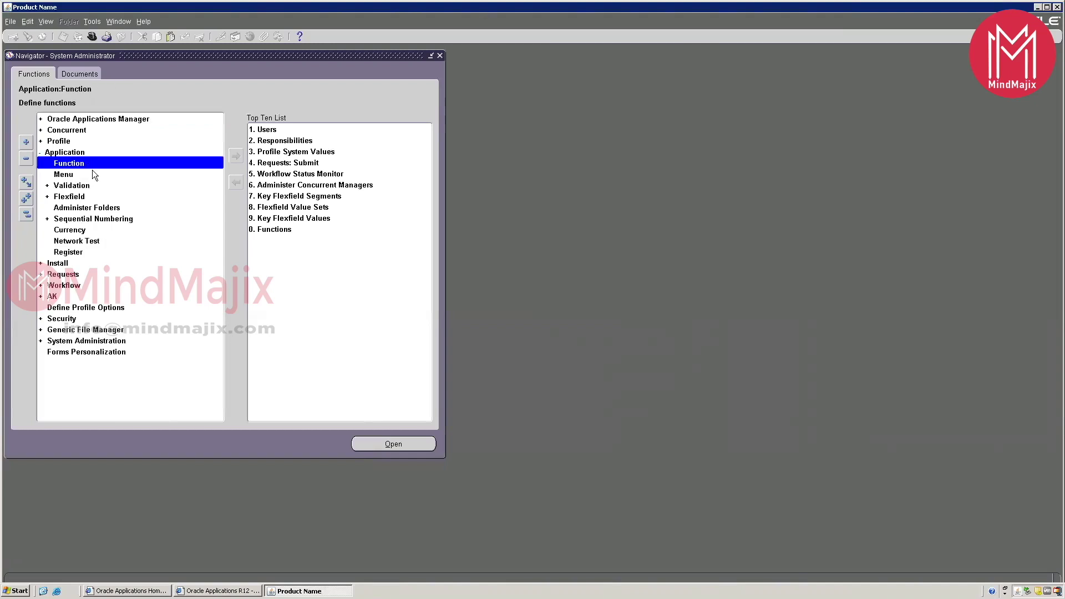
double_click(67, 173)
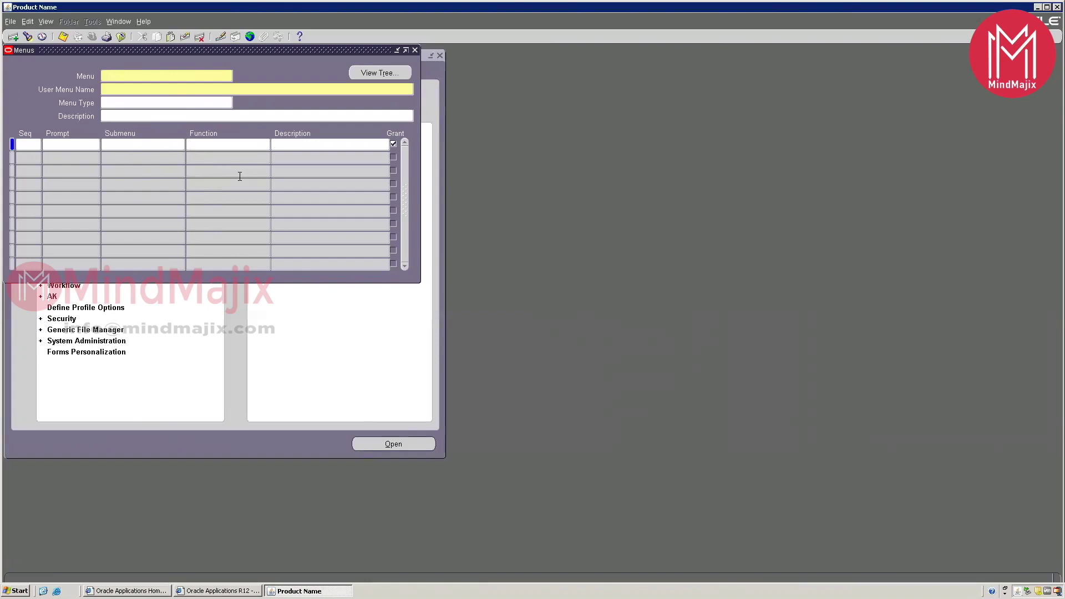
left_click(415, 50)
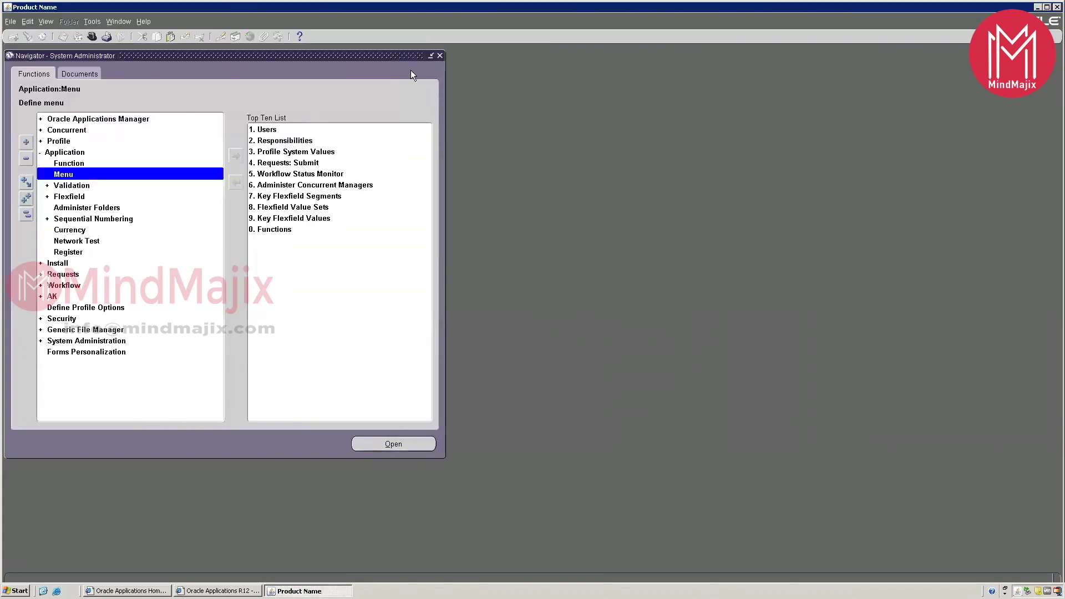
View the Responsibilities form via Security > Responsibility > Define, close it, and expand User
double_click(59, 319)
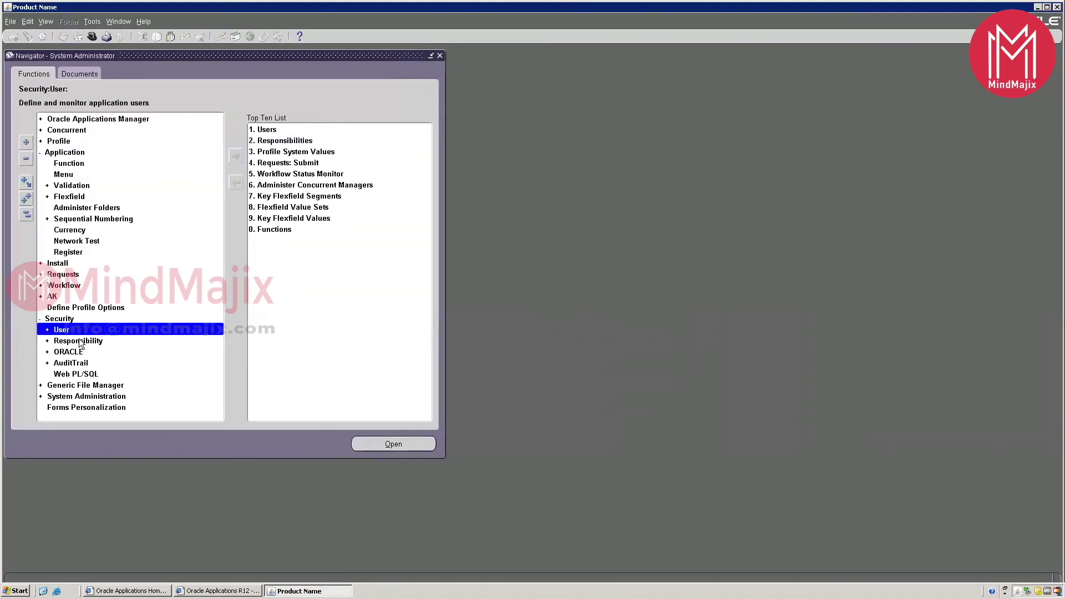
double_click(78, 341)
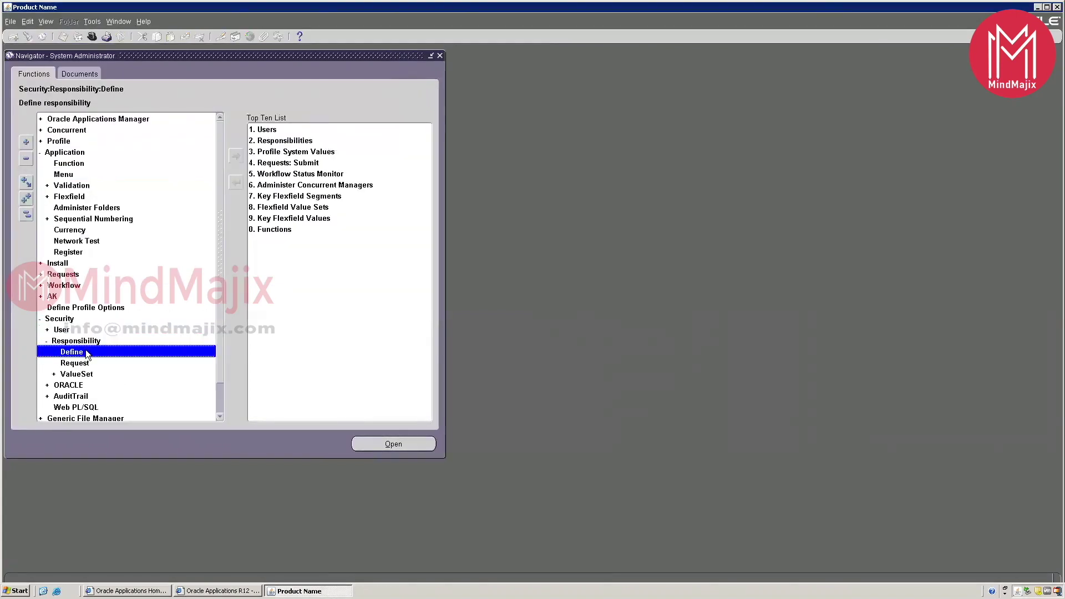
double_click(83, 353)
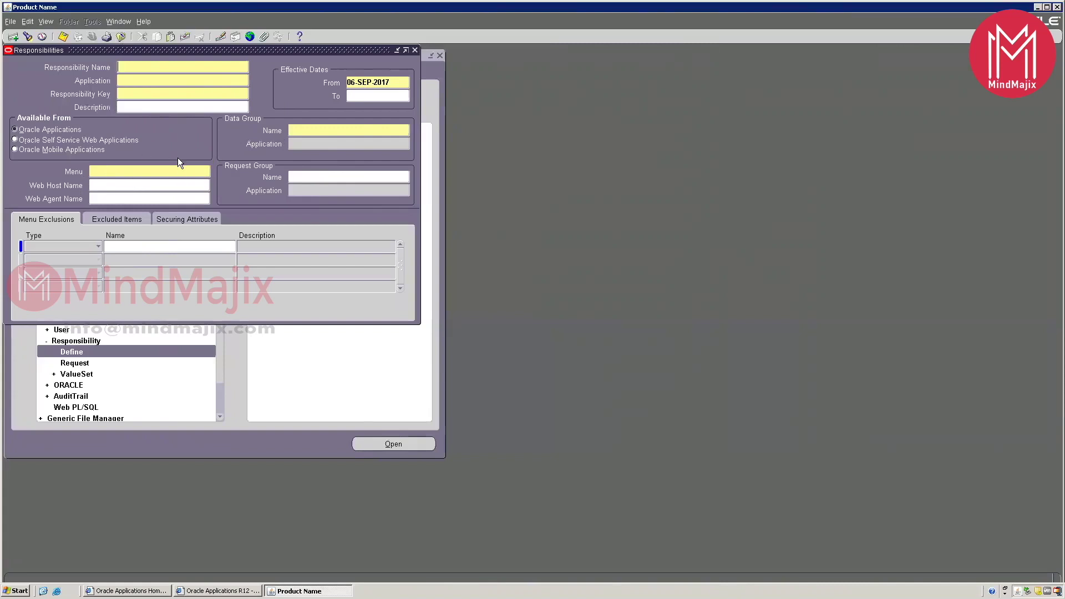
left_click(415, 50)
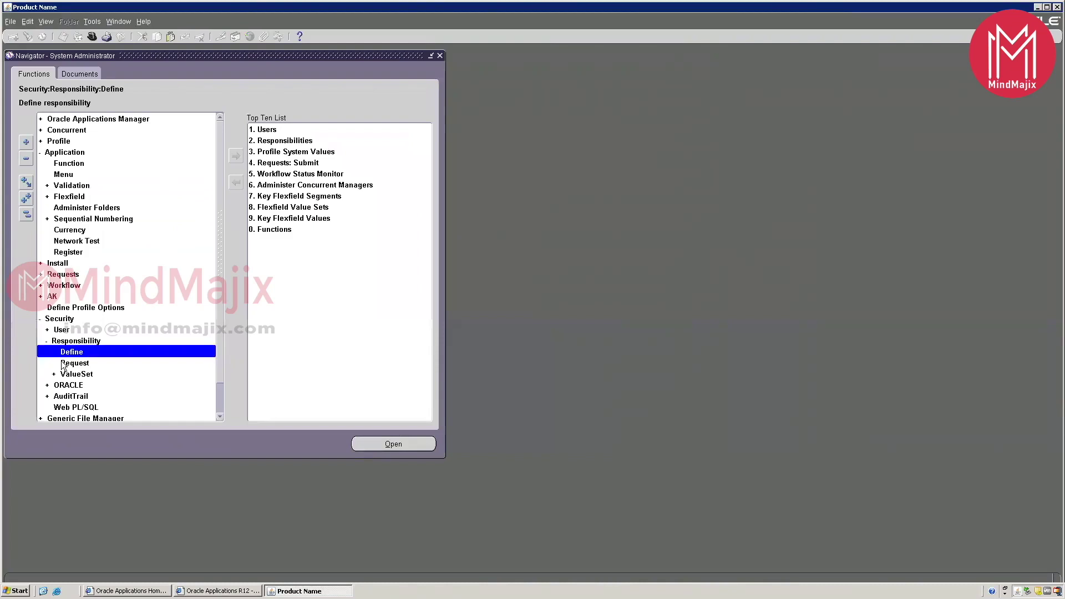
double_click(64, 330)
double_click(79, 341)
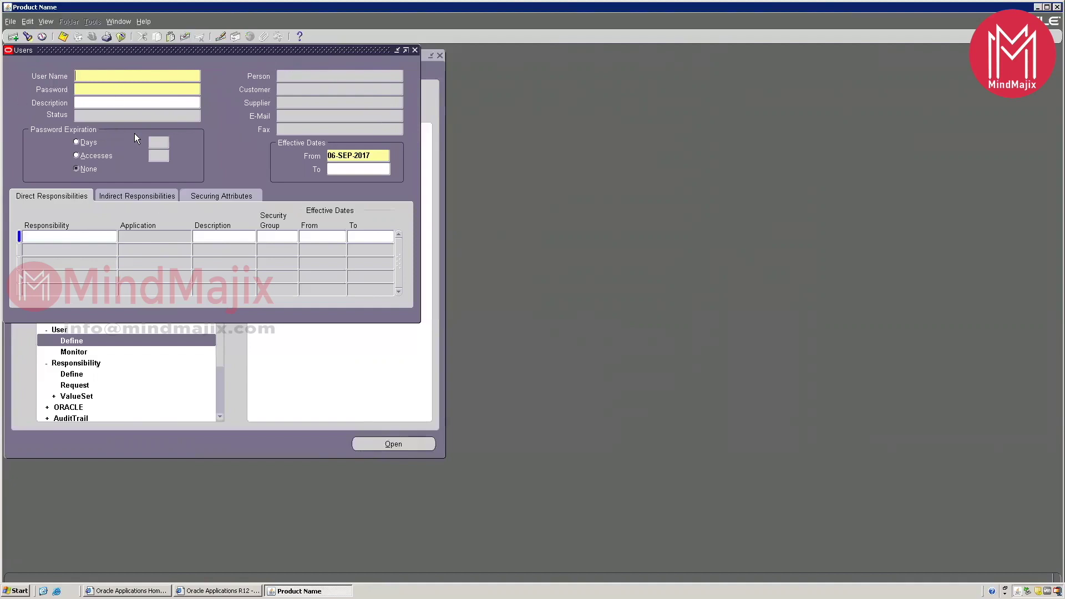
left_click(415, 50)
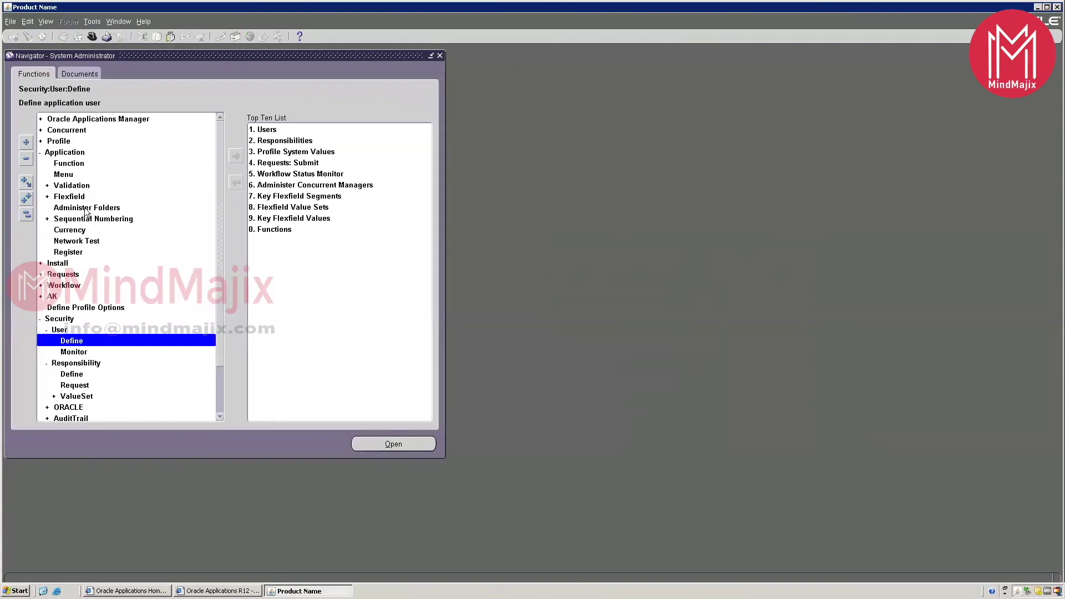
Expand the Concurrent branch to list Requests, Set, Manager, Program and Conflicts Domains
double_click(64, 129)
left_click(70, 141)
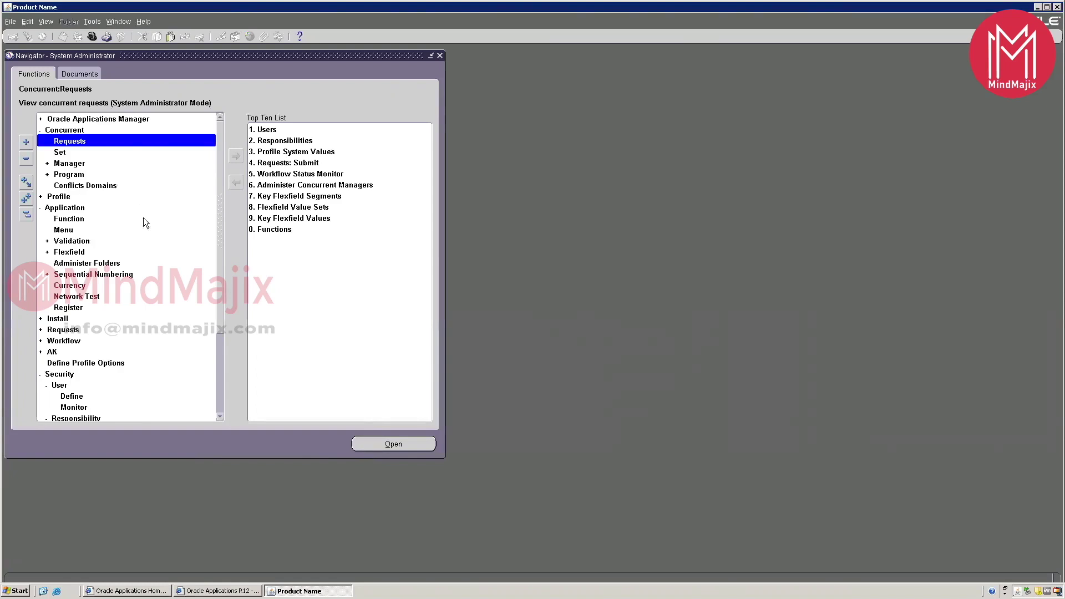
View the blank Concurrent Programs form via Concurrent > Program > Define, then close it
double_click(77, 174)
left_click(77, 185)
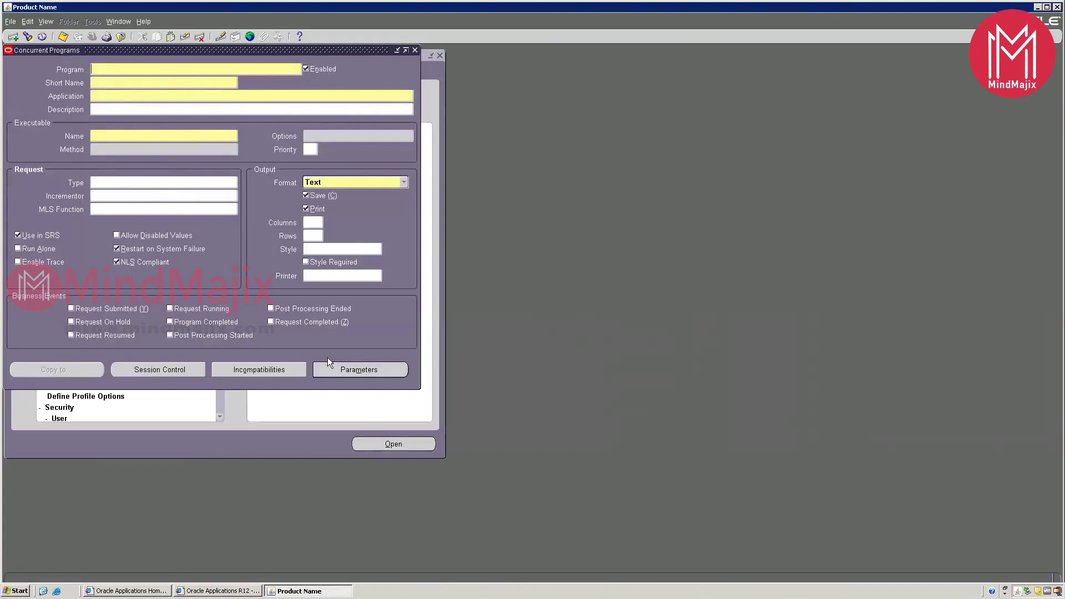
left_click(415, 51)
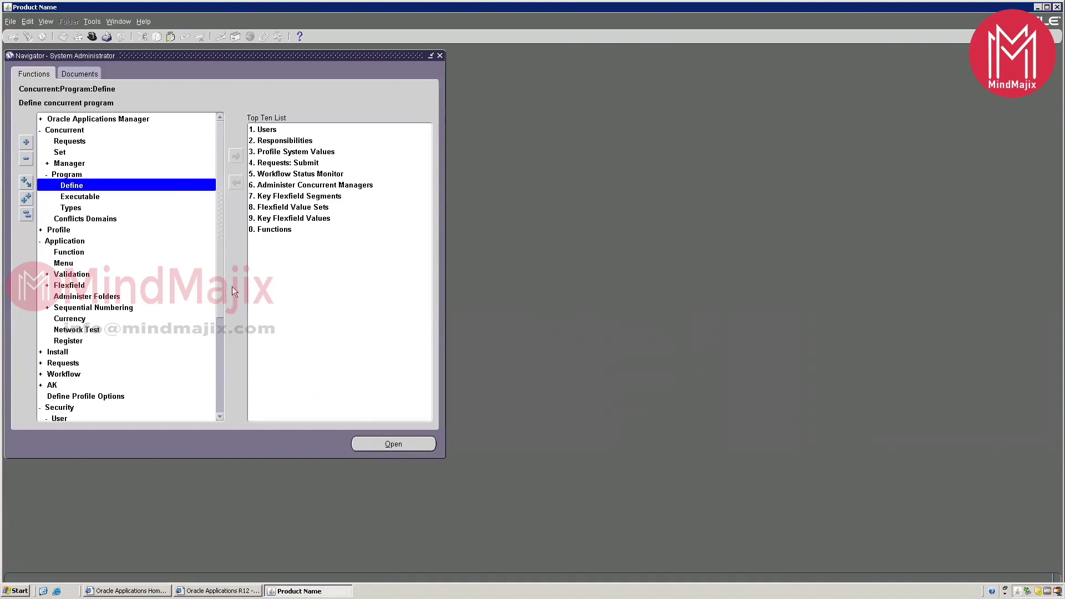
Collapse the tree, view Request Groups via Security > Responsibility > Request, then close it
left_click(27, 214)
double_click(75, 222)
double_click(74, 242)
double_click(75, 263)
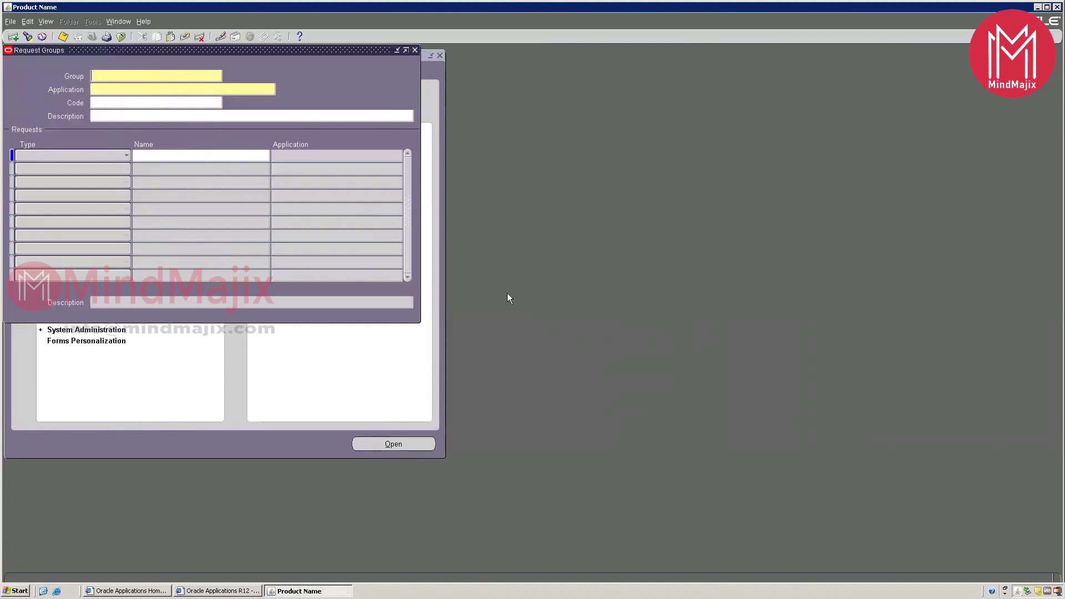
key("F4")
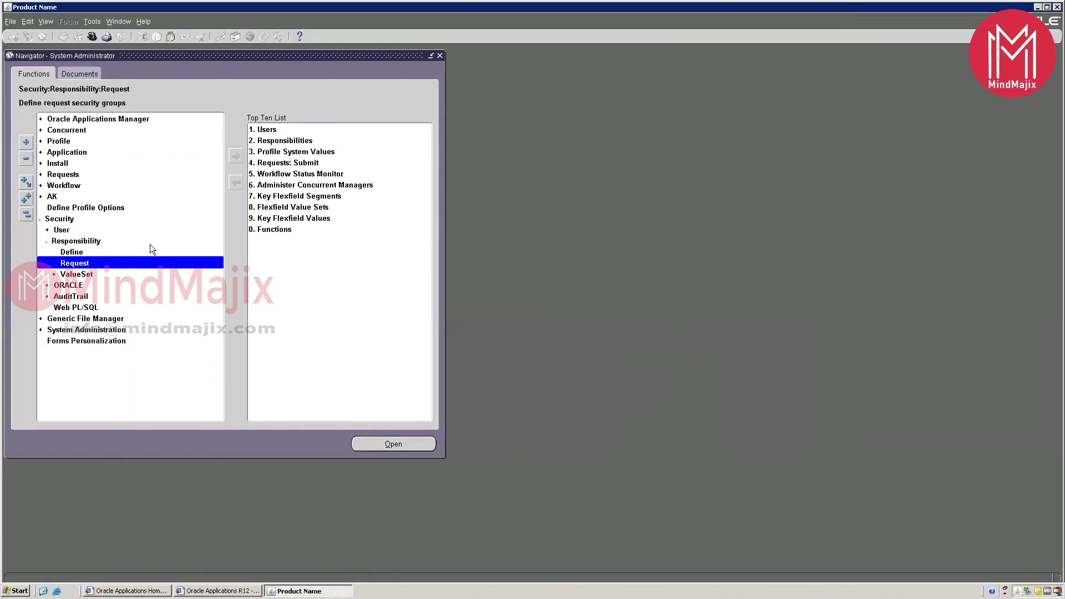
View the System Profile Values search via Profile > System, close it, and collapse the tree
double_click(61, 142)
left_click(65, 152)
double_click(69, 154)
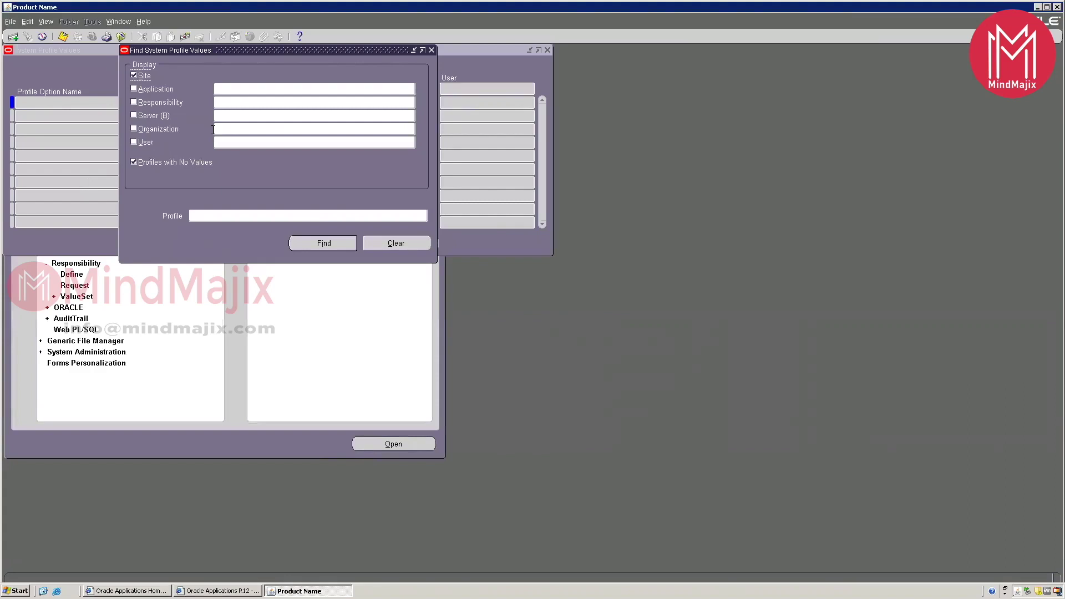
left_click(431, 51)
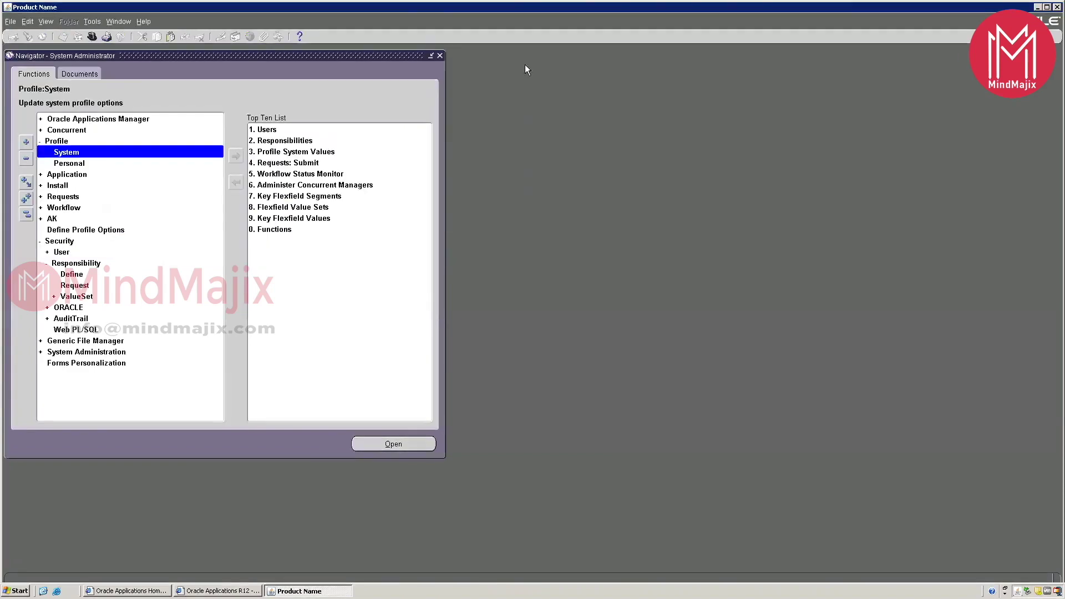
left_click(27, 215)
Switch to the Human Resources, Vision Enterprises responsibility, filtering the list on 'h'
left_click(94, 37)
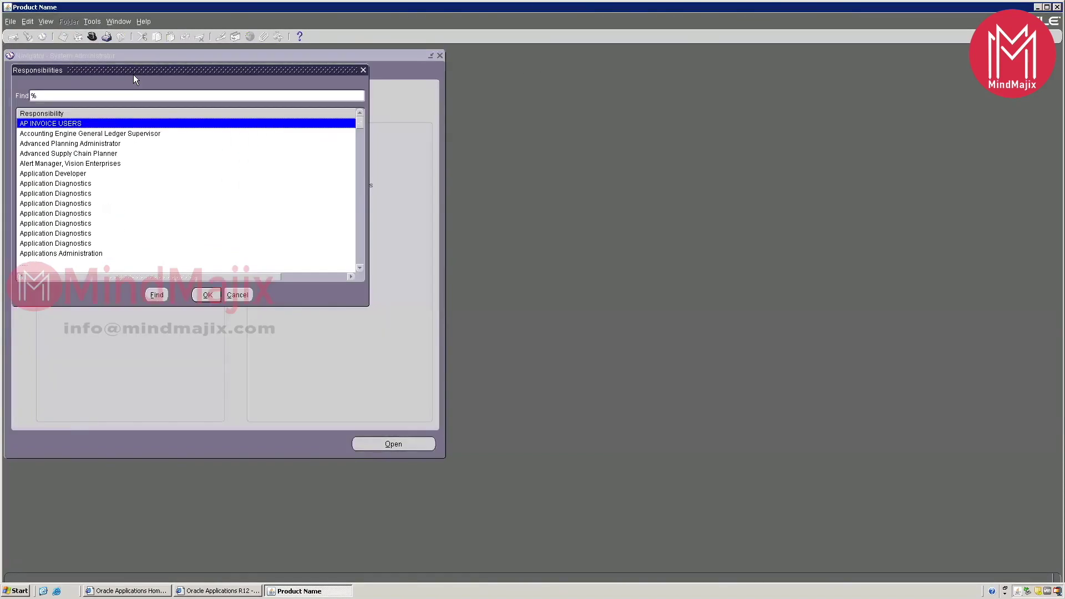
type("h")
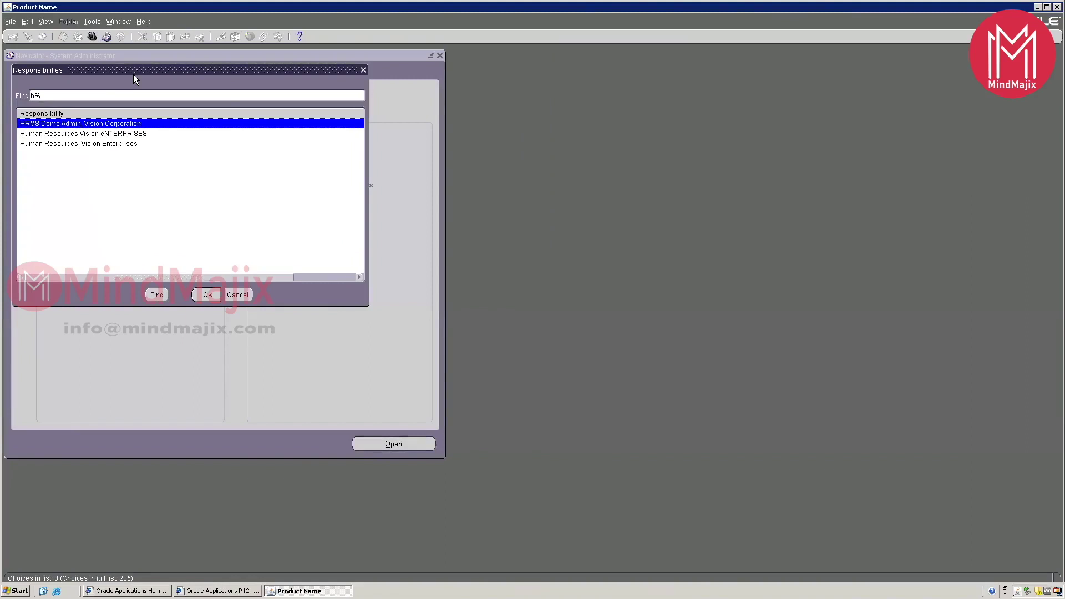
key("Down")
key("Down")
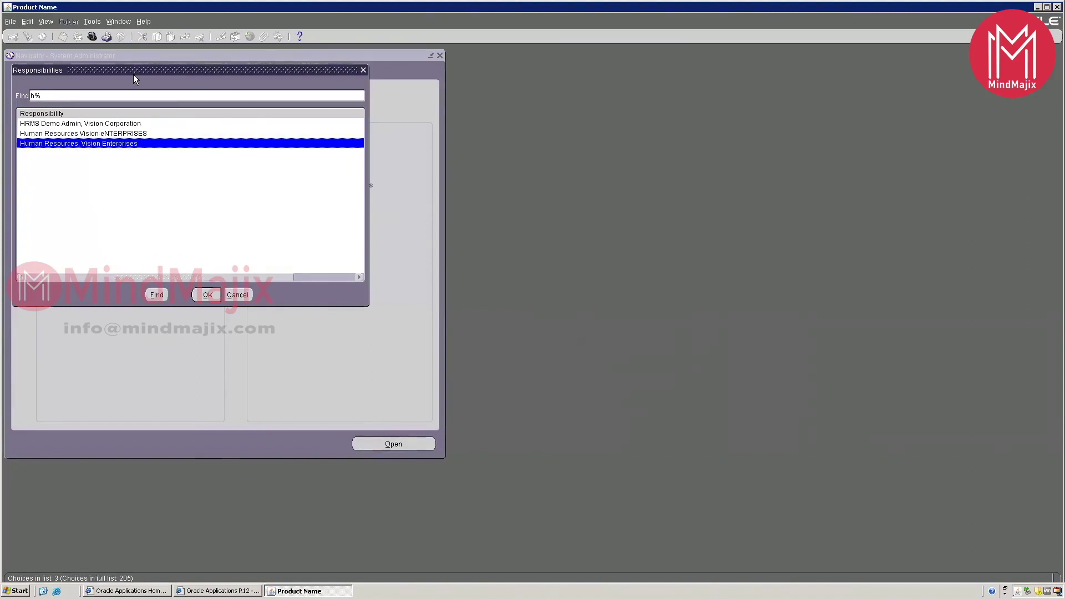
key("Return")
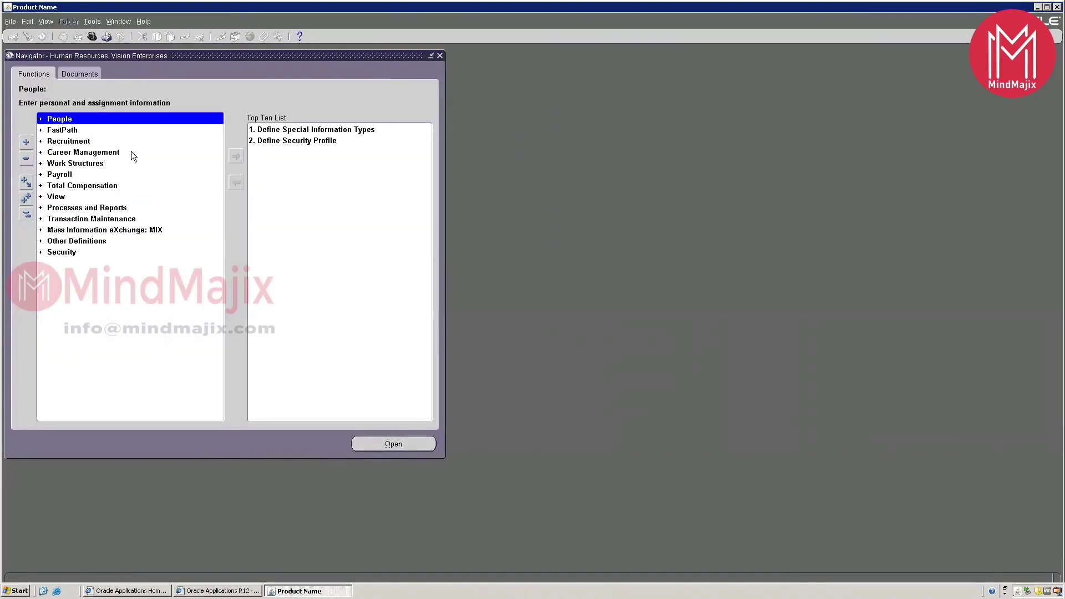
Open People > Enter and Maintain, keeping the effective date 06-SEP-2017
double_click(78, 118)
left_click(76, 130)
double_click(76, 130)
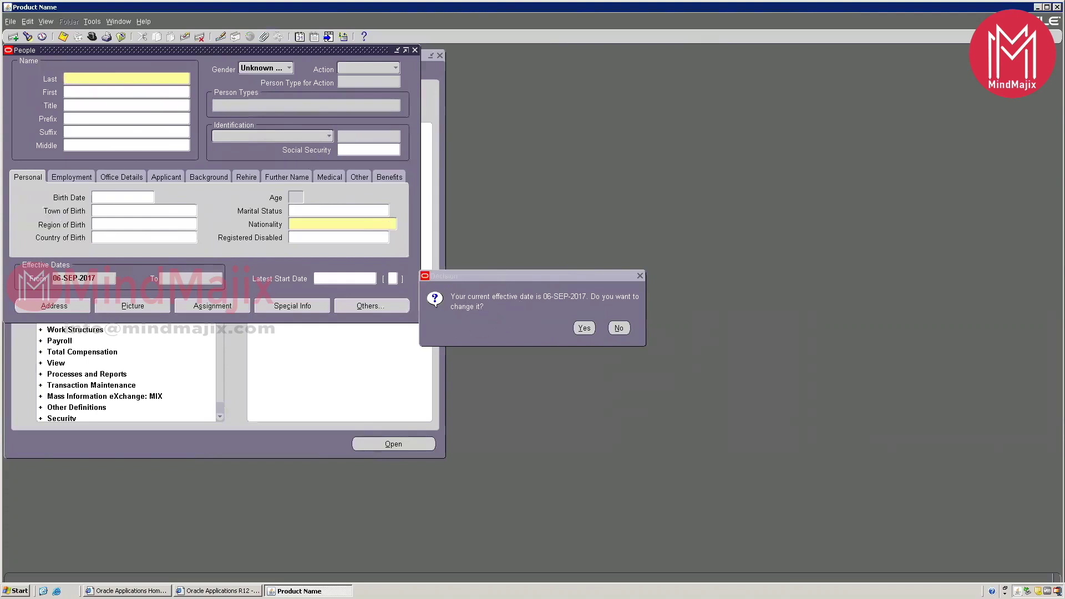
key("alt+n")
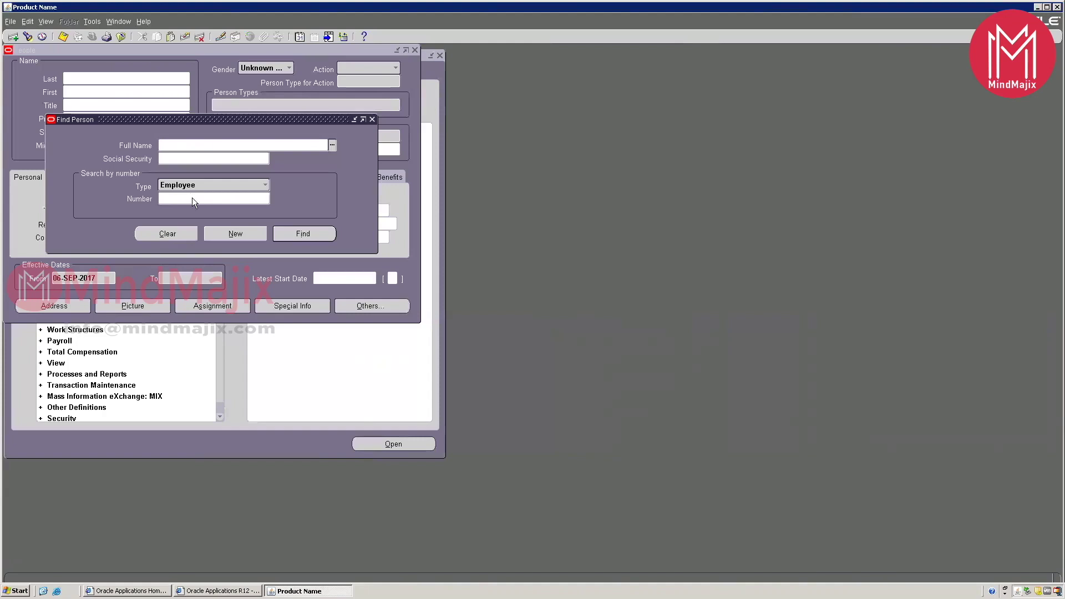
Close Find Person and People, switch to System Administrator, and open Profile > System
left_click(373, 120)
left_click(415, 48)
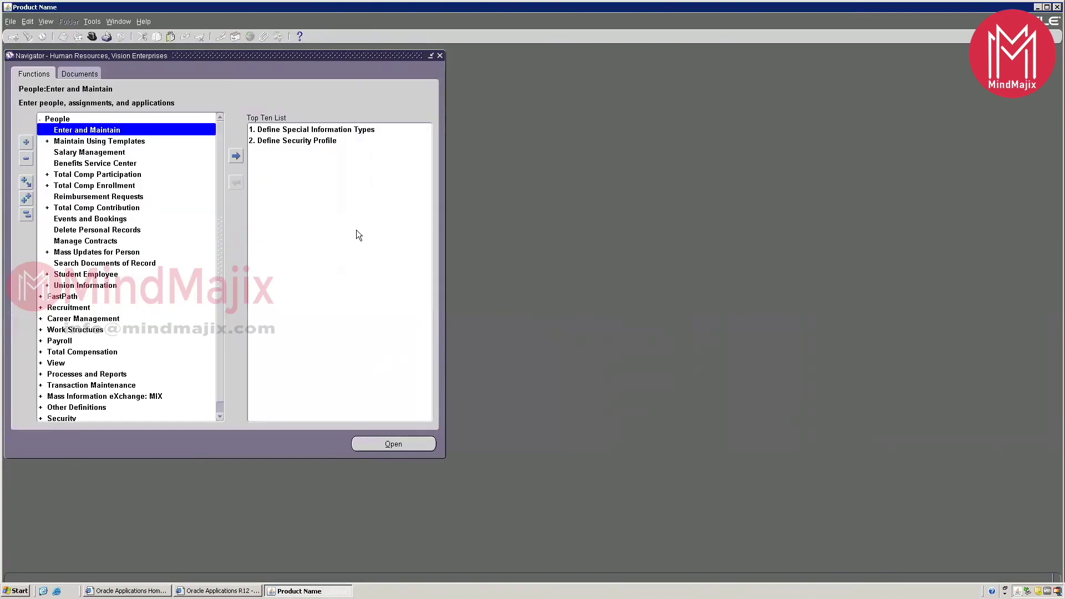
left_click(91, 39)
type("System Admin")
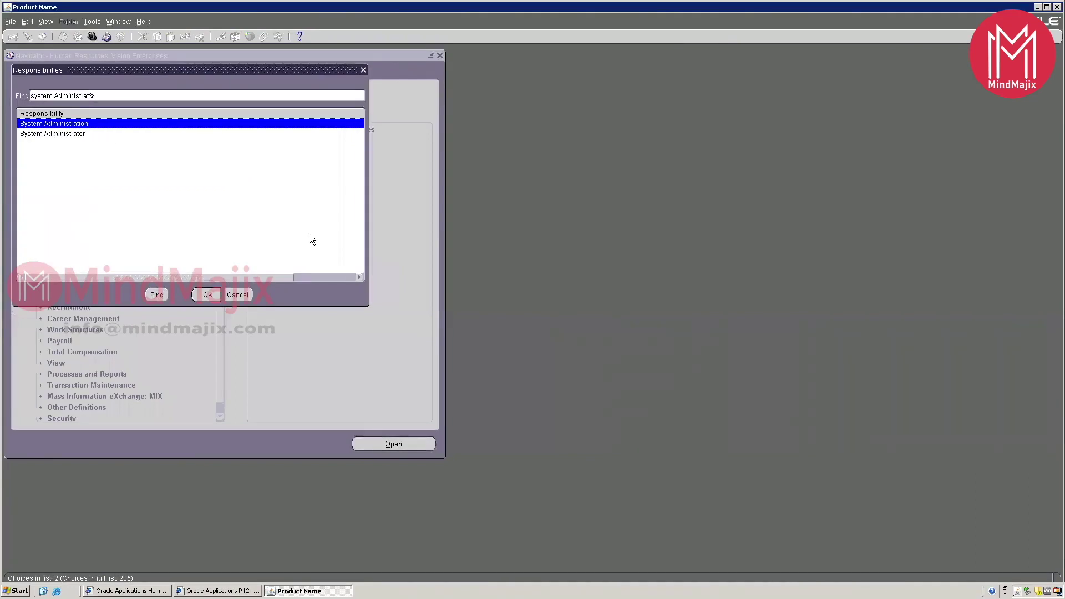
key("Down")
key("Return")
double_click(80, 141)
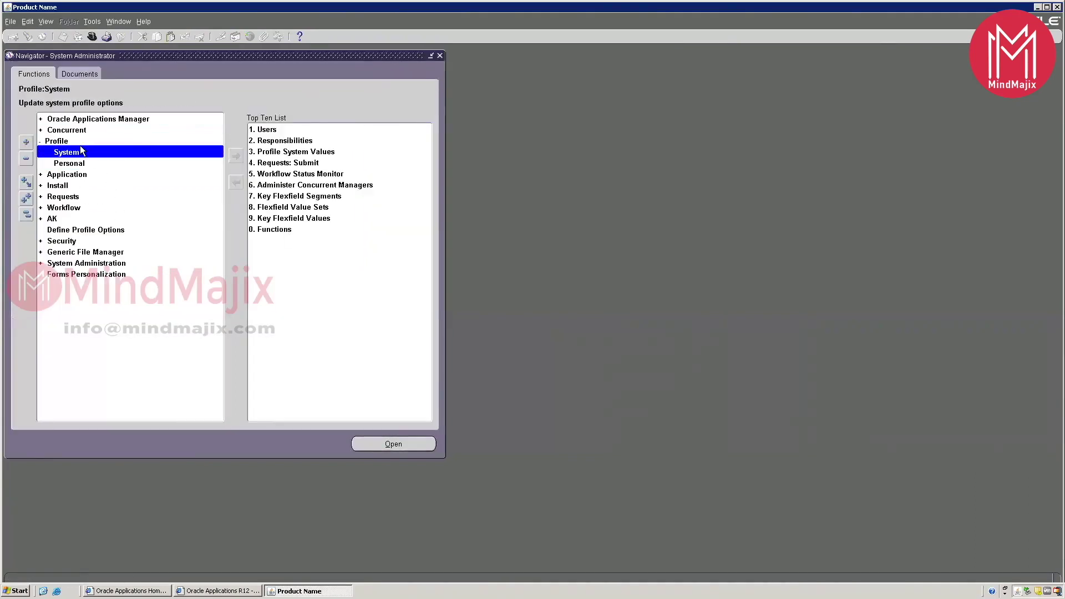
double_click(80, 152)
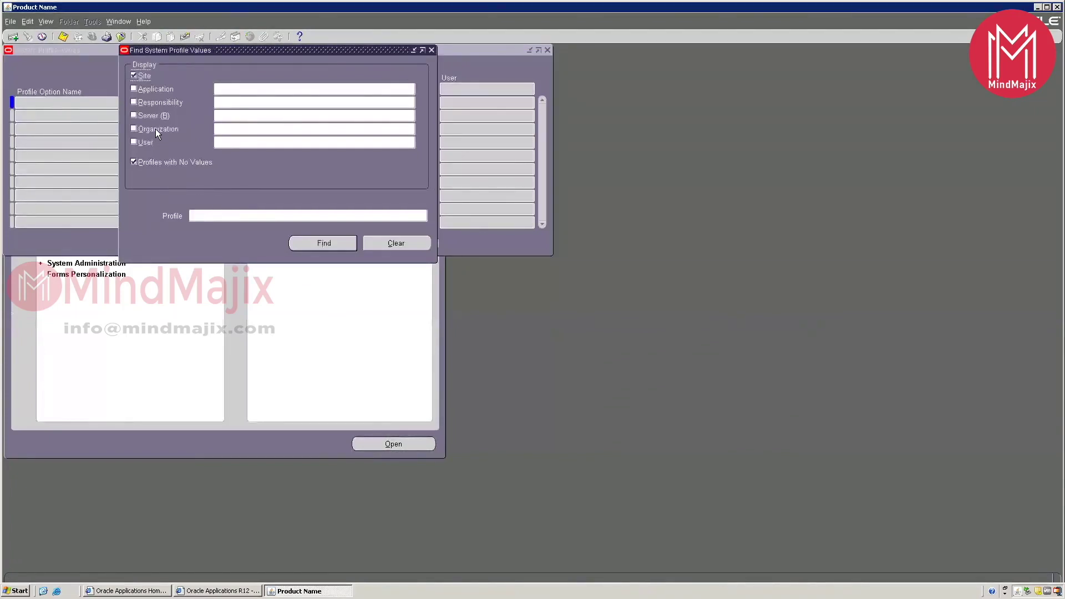
Limit the profile search to user-level values for the OPERATIONS user
left_click(150, 104)
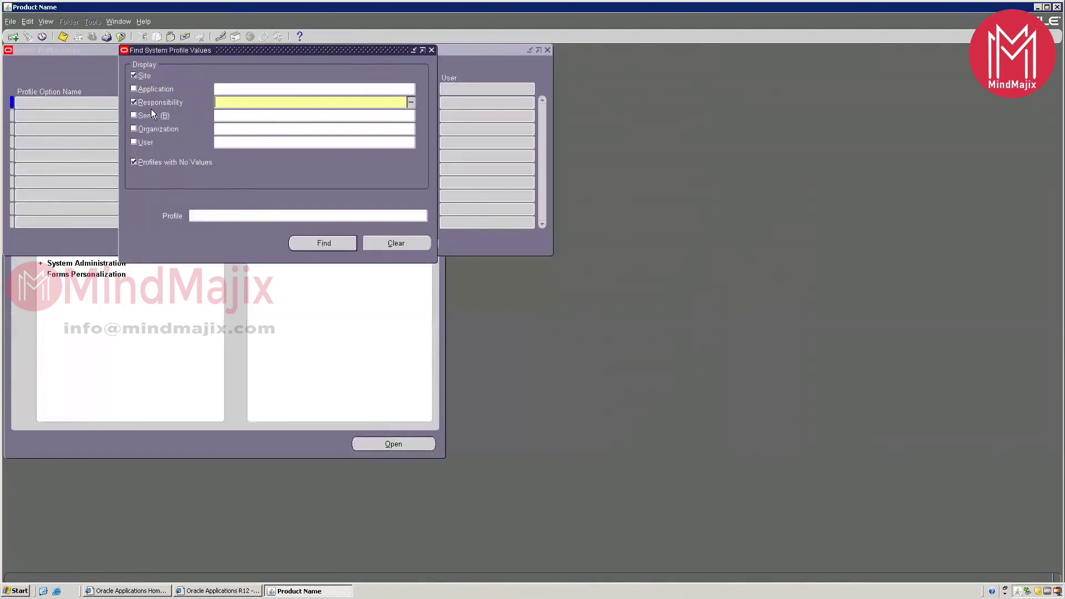
left_click(149, 105)
left_click(139, 142)
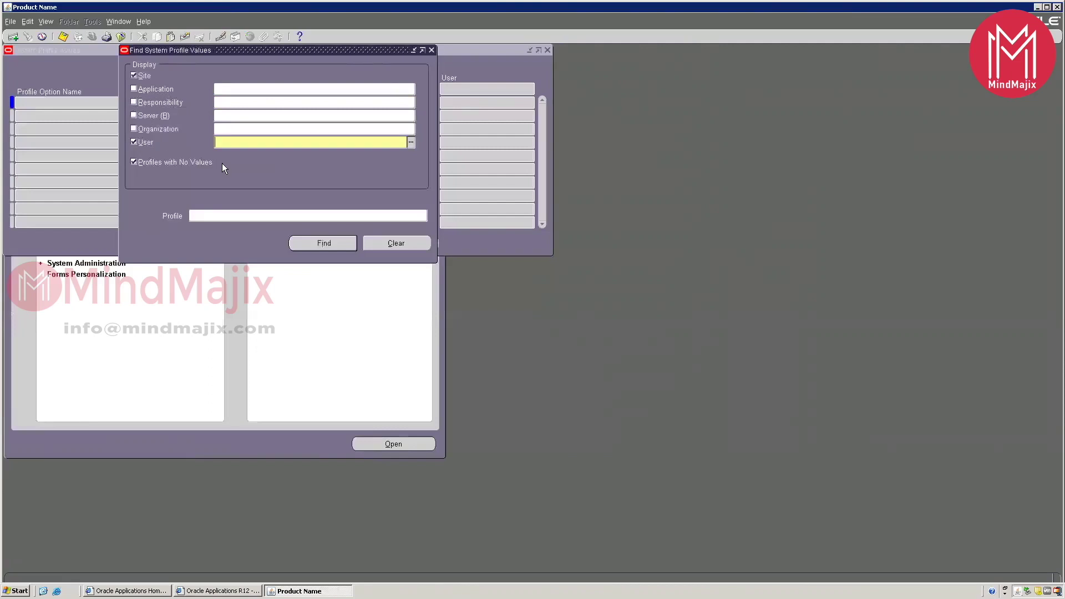
left_click(410, 143)
type("OPERATION%")
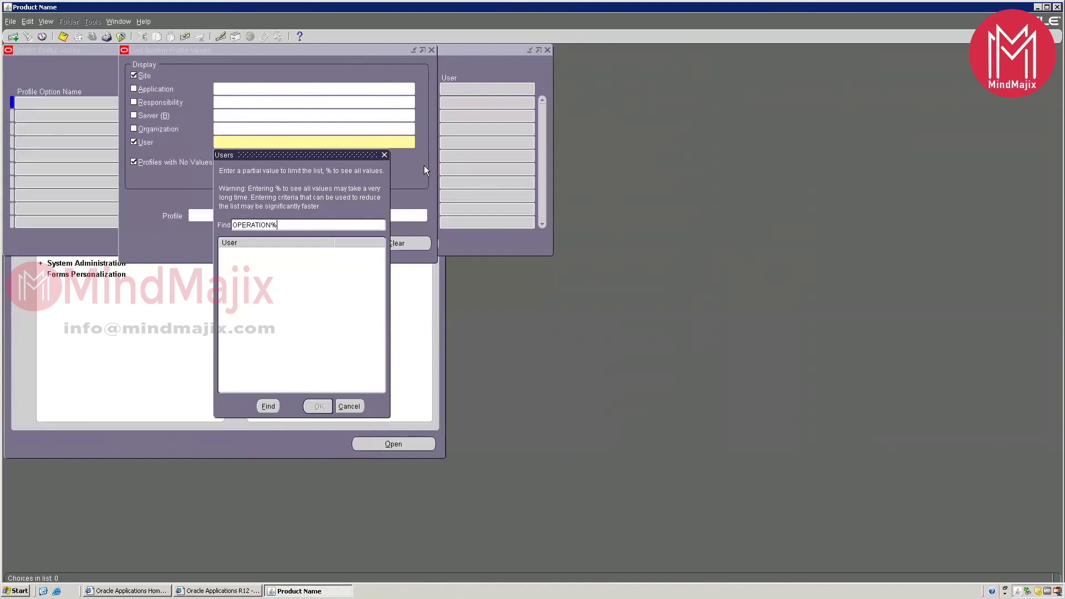
key("Return")
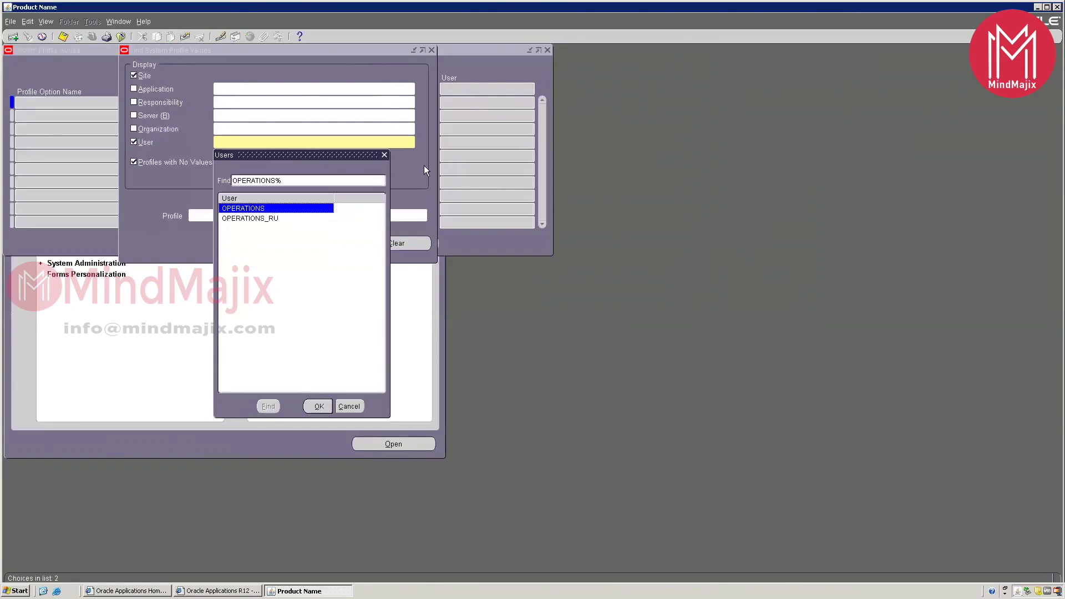
key("Return")
Find profiles matching %Date%Track%Enable
left_click(234, 214)
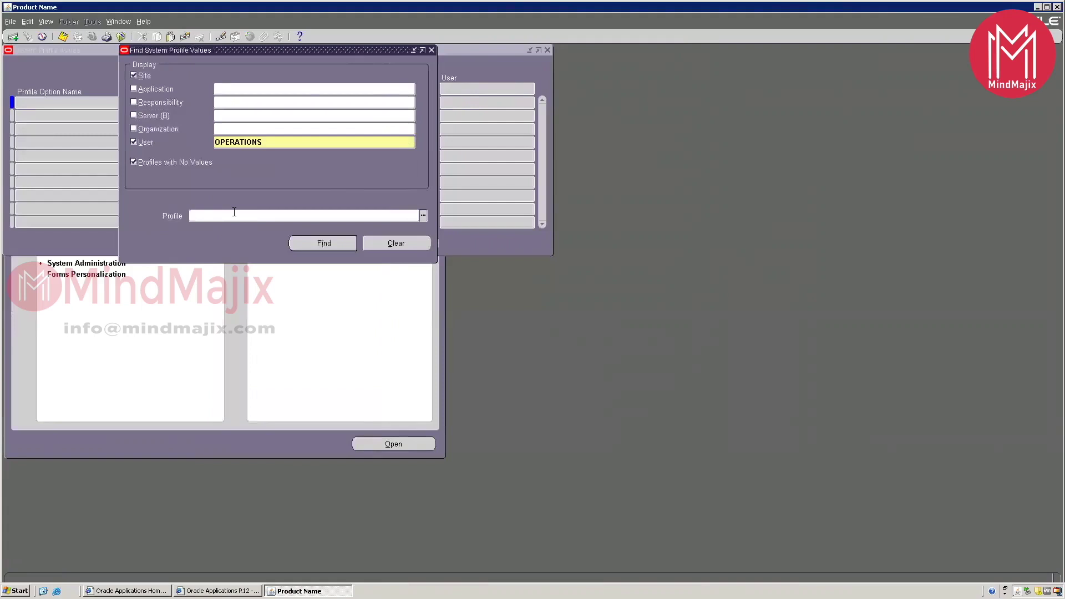
type("%Date%Tra")
type("ck%Enab")
type("le")
key("Return")
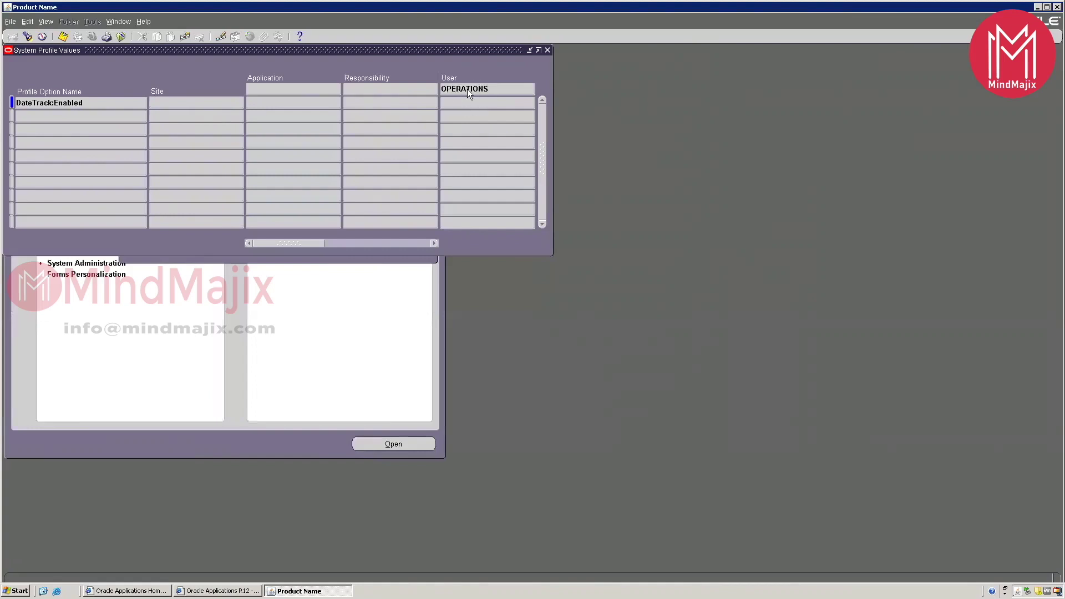
Rerun the profile search with the OPERATIONS user filter and inspect its empty user value
key("ctrl+F11")
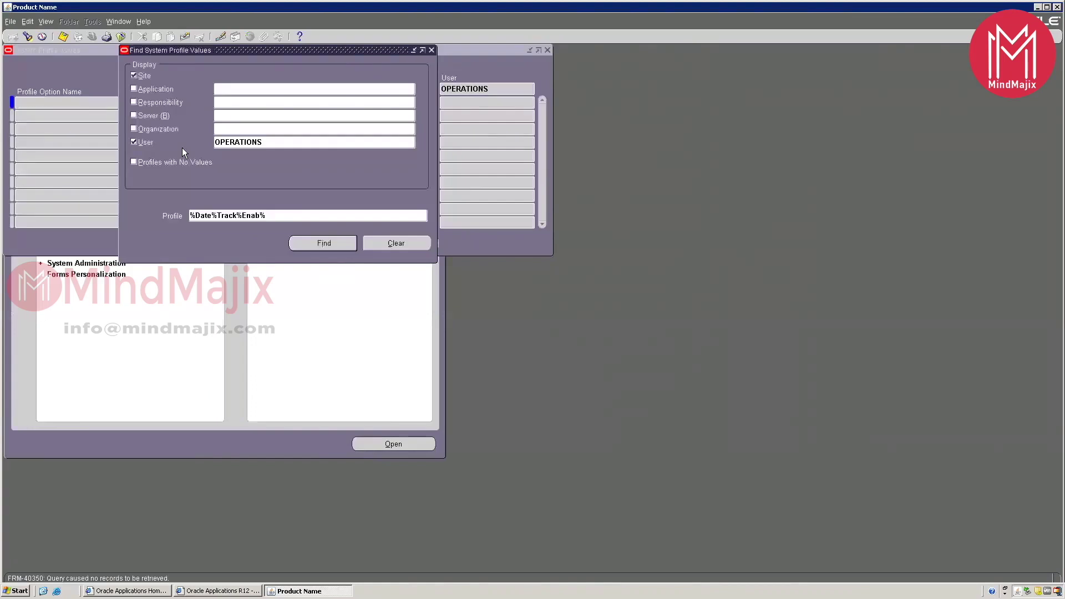
left_click(285, 143)
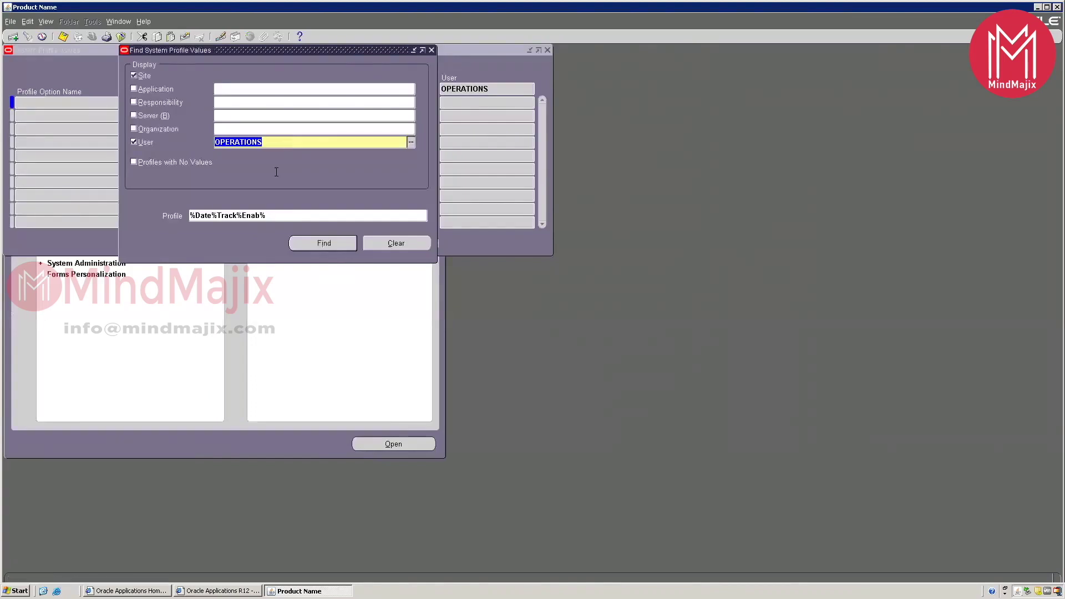
left_click(285, 214)
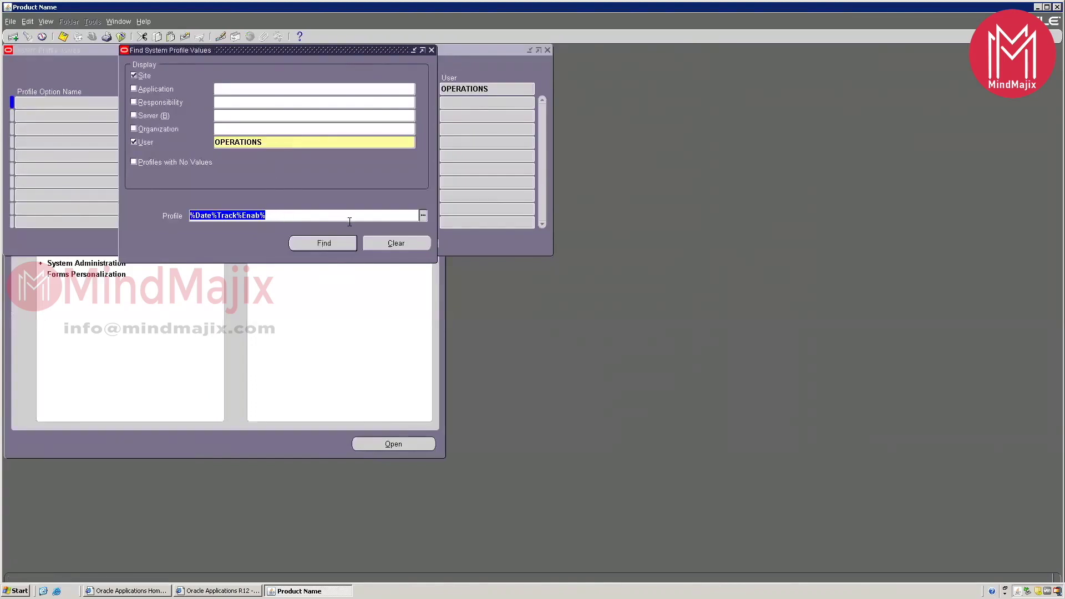
left_click(323, 244)
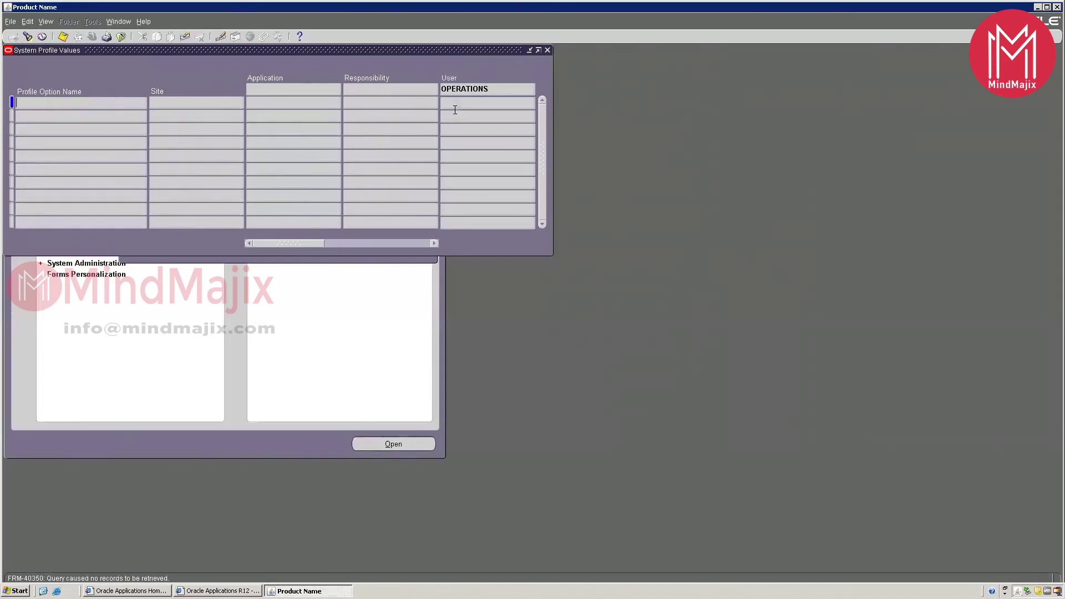
left_click(482, 104)
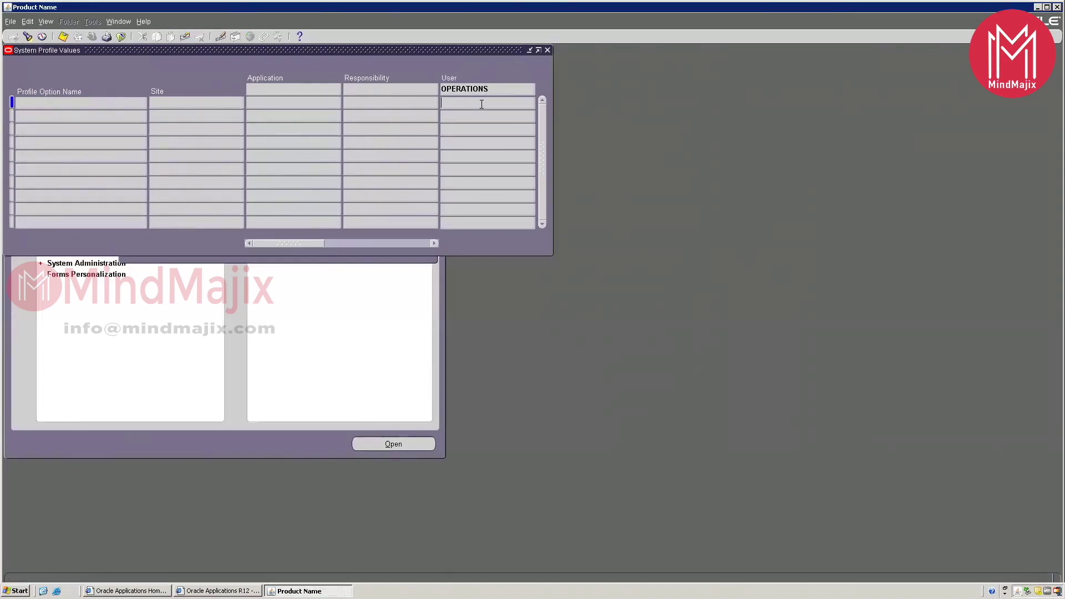
left_click(415, 103)
Broaden the profile search to %Date%Track% so DateTrack:Reminder is listed
key("ctrl+f")
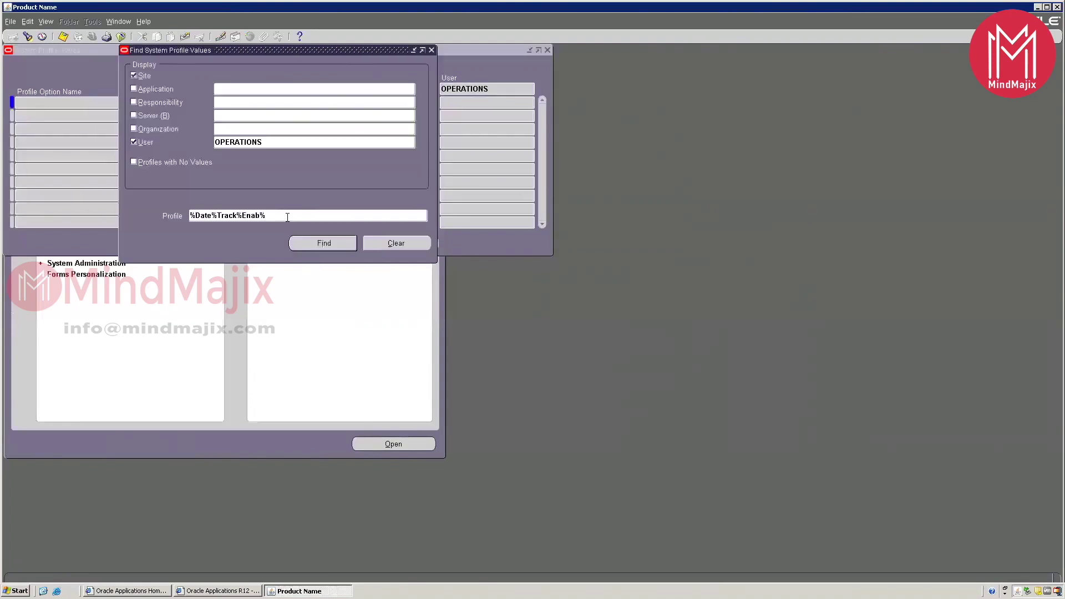
type("%Date%Track%")
key("Return")
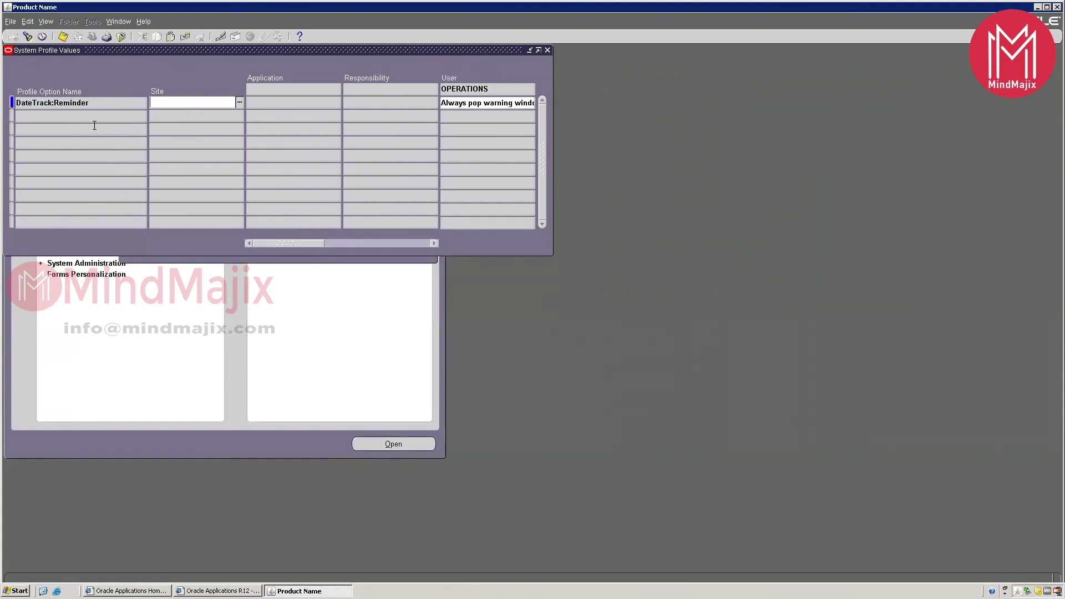
Change DateTrack:Reminder's OPERATIONS user value to Never pop warning window, save, and close the form
left_click(435, 243)
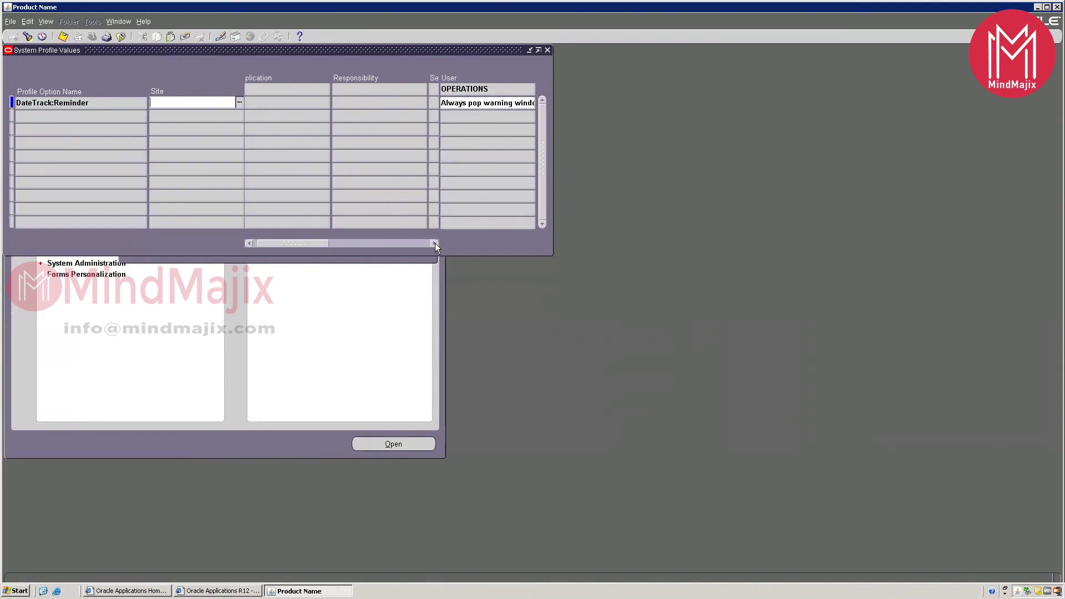
left_click(484, 104)
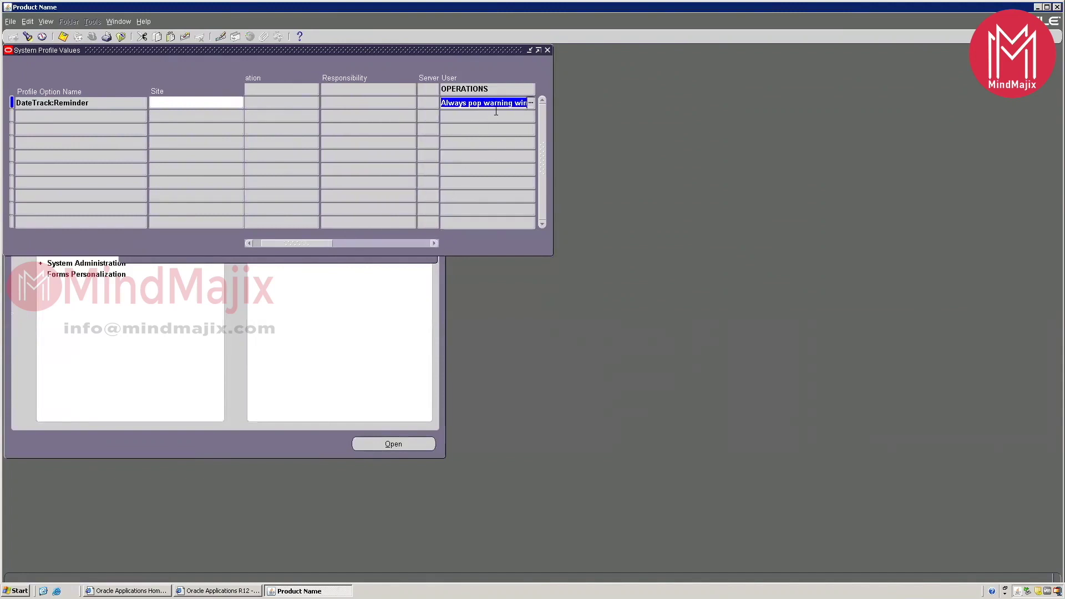
left_click(531, 103)
left_click(68, 204)
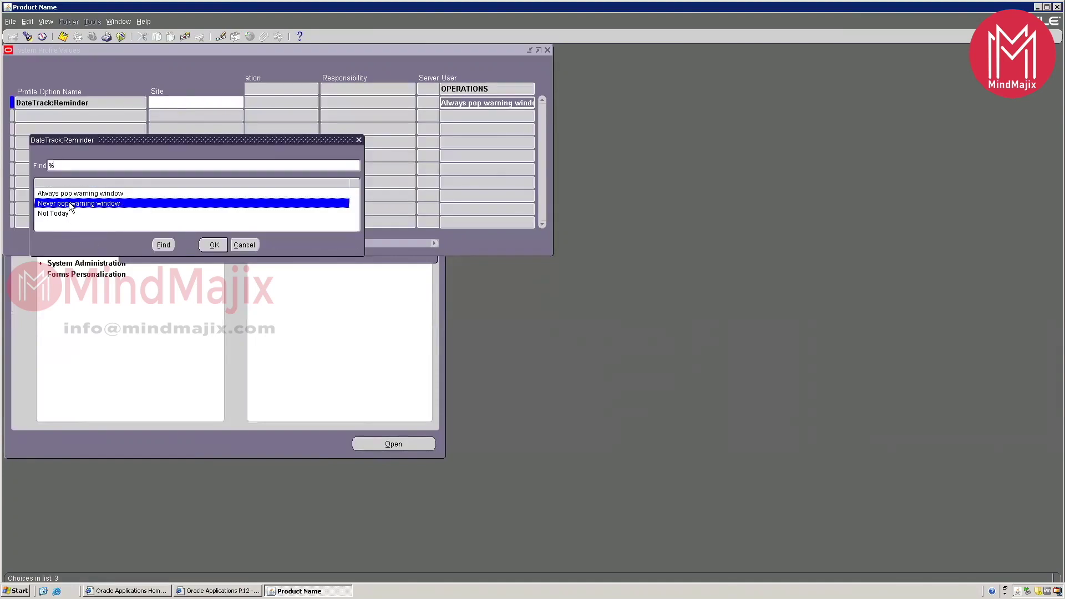
left_click(211, 245)
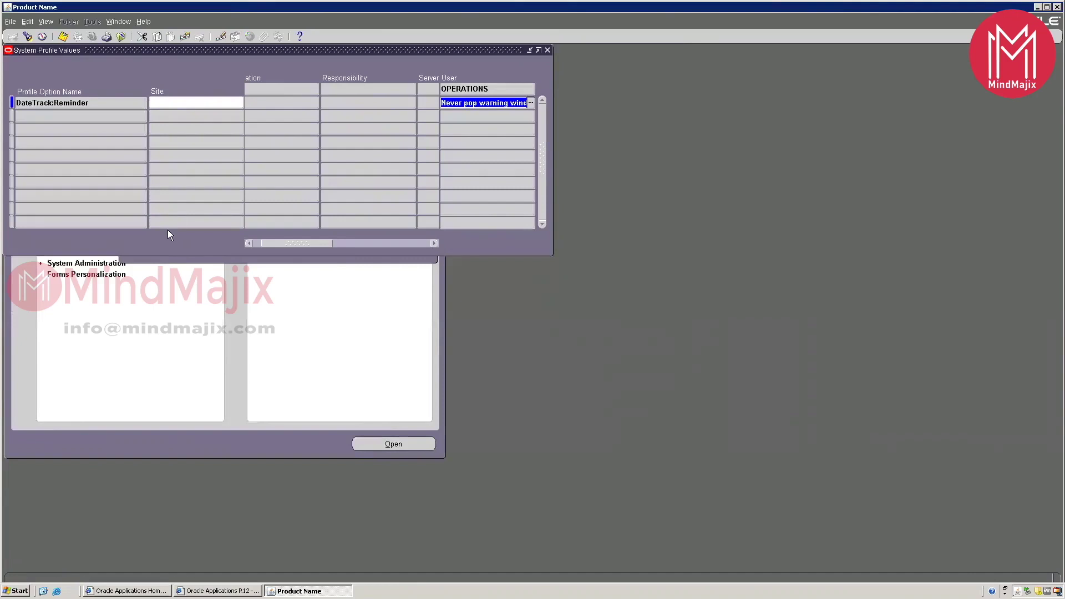
key("ctrl+s")
left_click(547, 50)
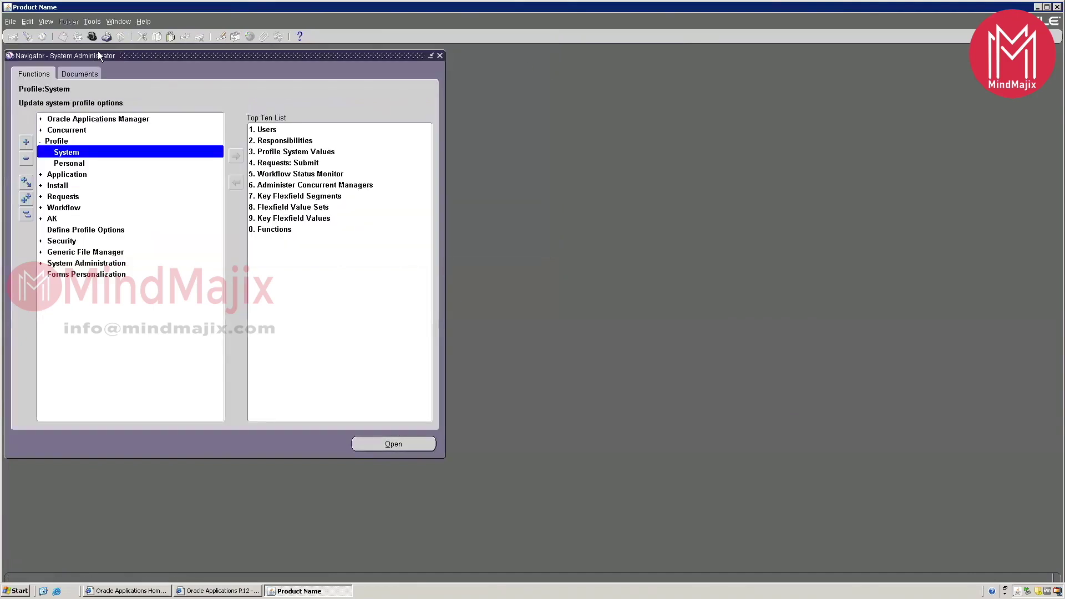
Switch to Human Resources, Vision Enterprises and open People > Enter and Maintain
left_click(92, 36)
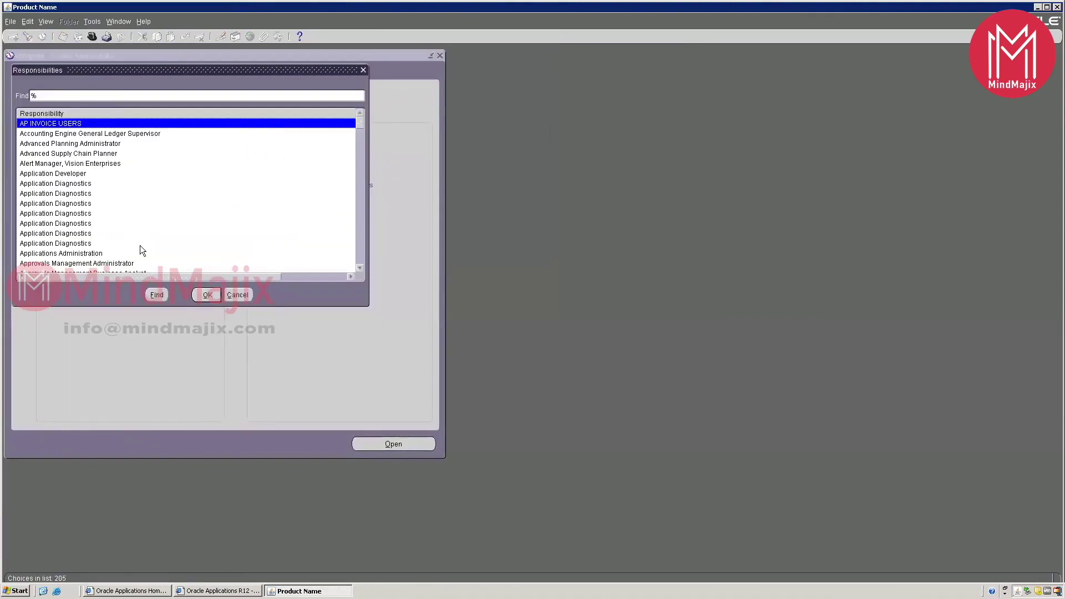
type("h")
key("Down")
key("Down")
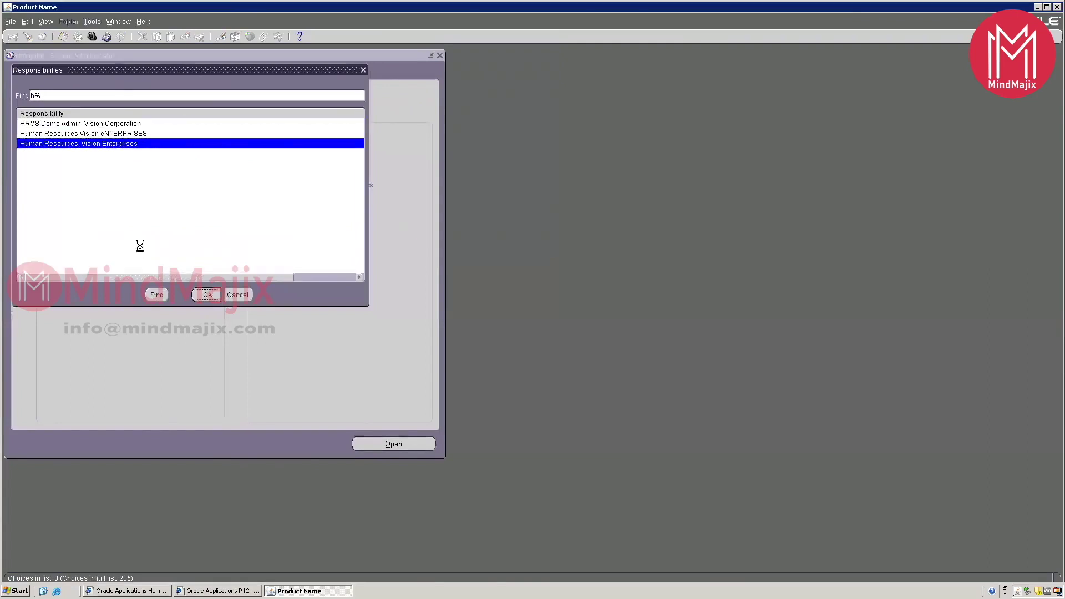
double_click(78, 117)
left_click(82, 129)
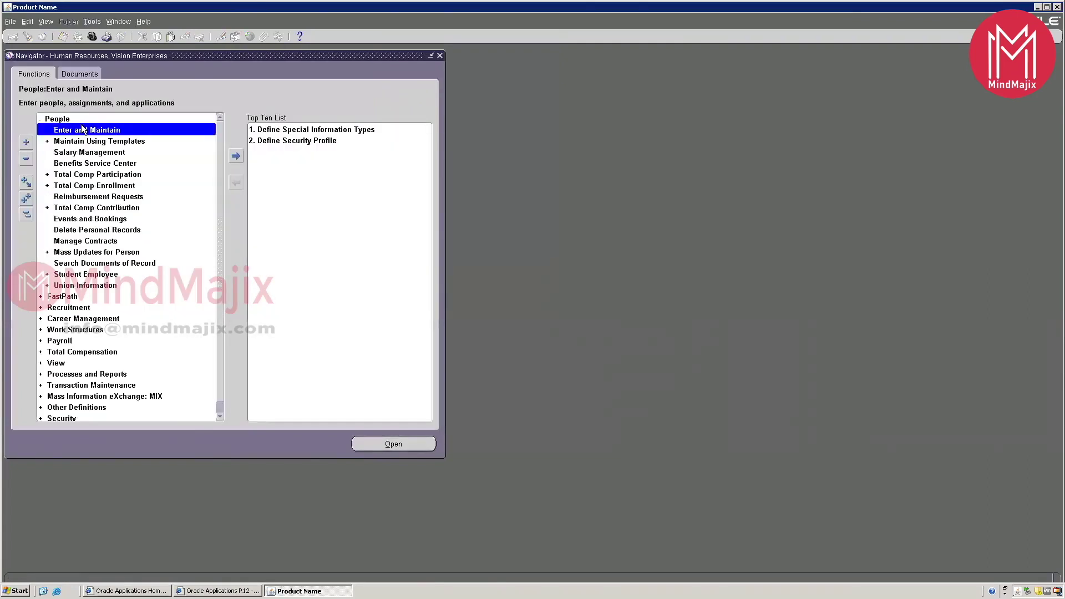
double_click(82, 129)
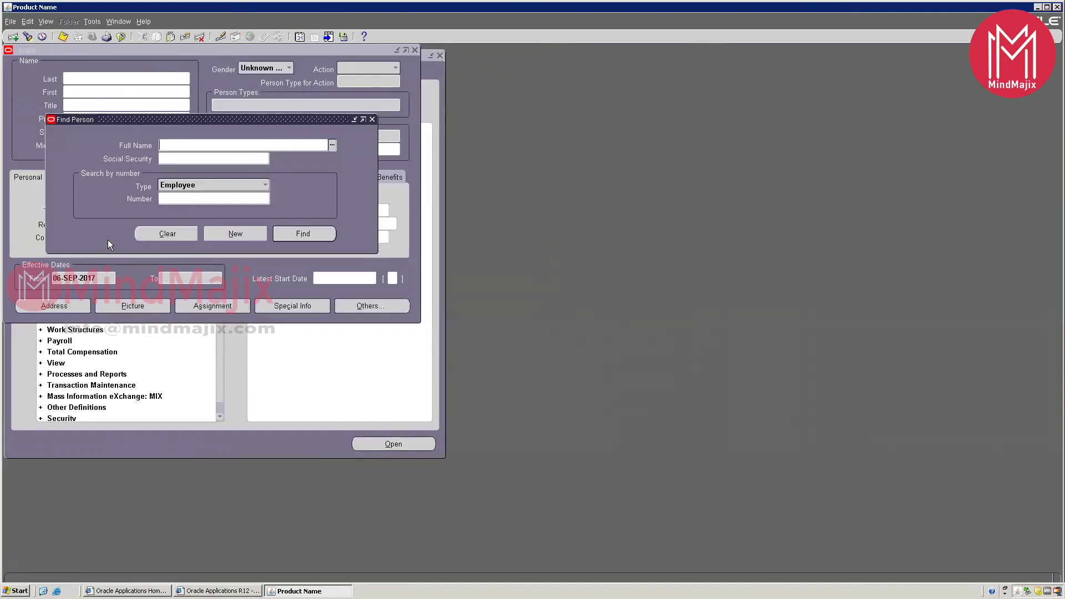
Find employees matching %John%, open the second match, and review the social security number field
left_click(297, 233)
key("Return")
left_click(332, 146)
type("%John%")
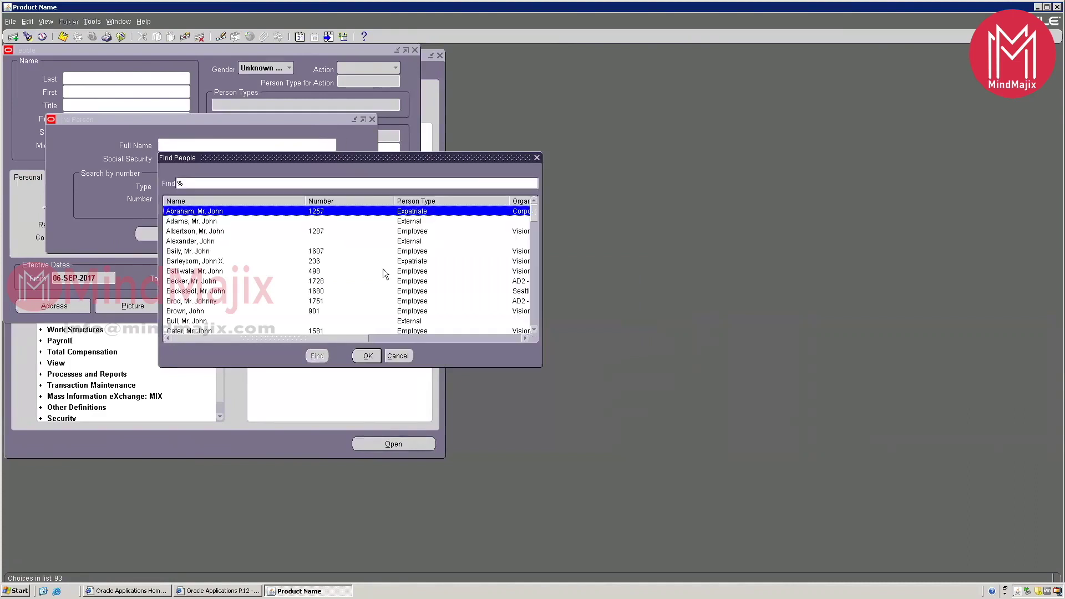
left_click(415, 232)
left_click(366, 355)
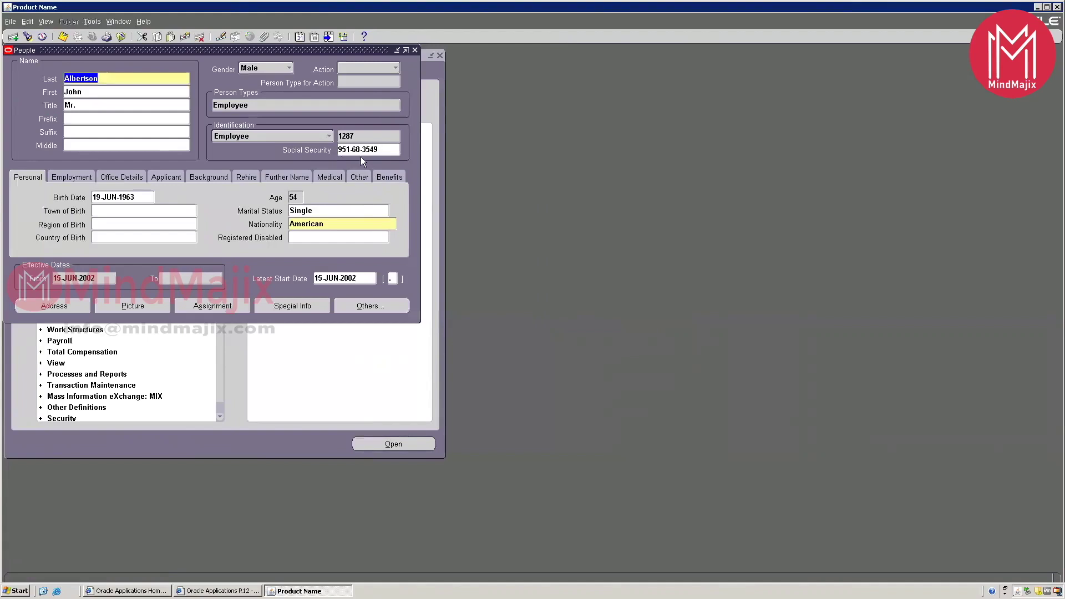
left_click(388, 148)
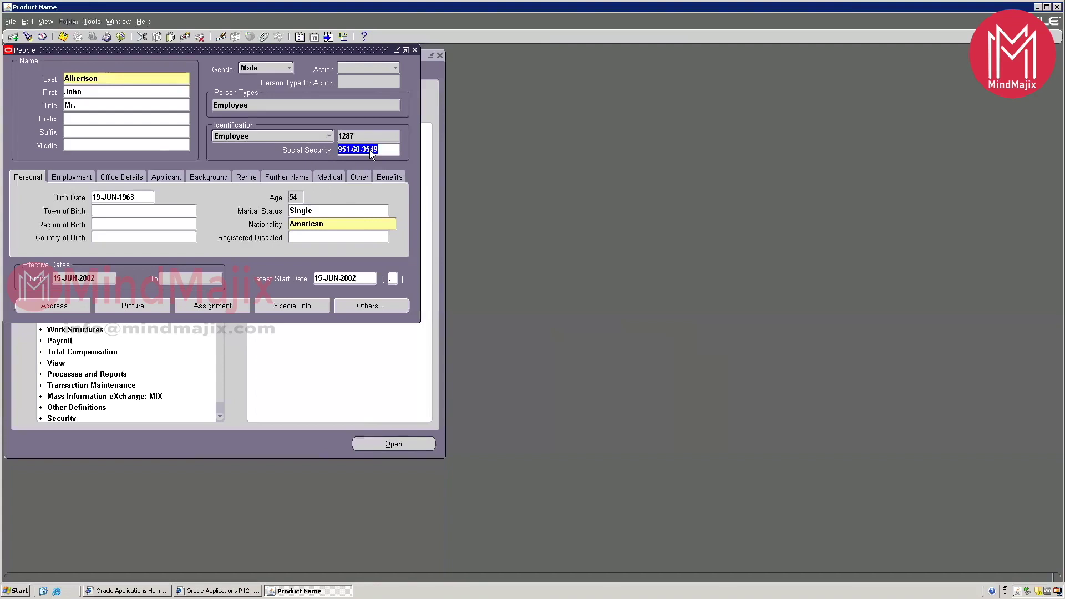
Close the People form, change responsibility to System Administrator, and open the System profile values search
left_click(415, 50)
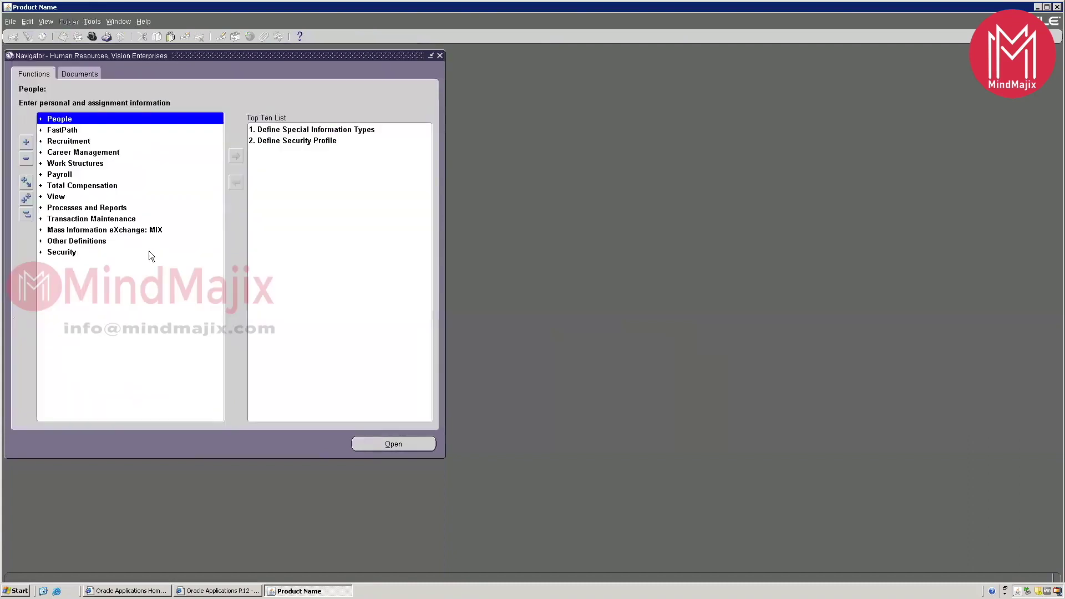
key("alt+f")
type("r")
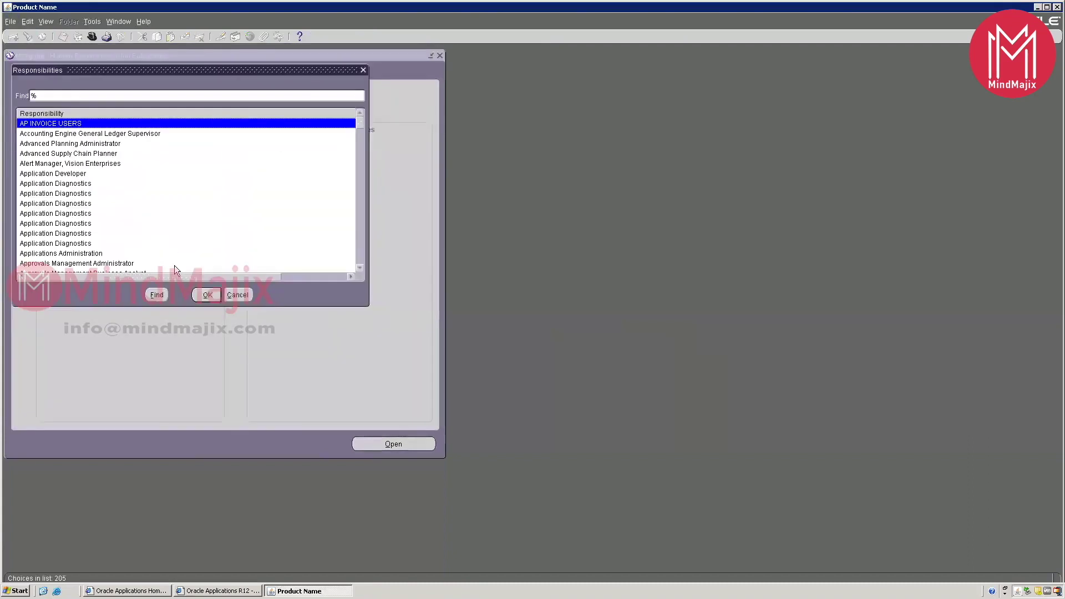
type("system administrator")
key("Down")
key("Return")
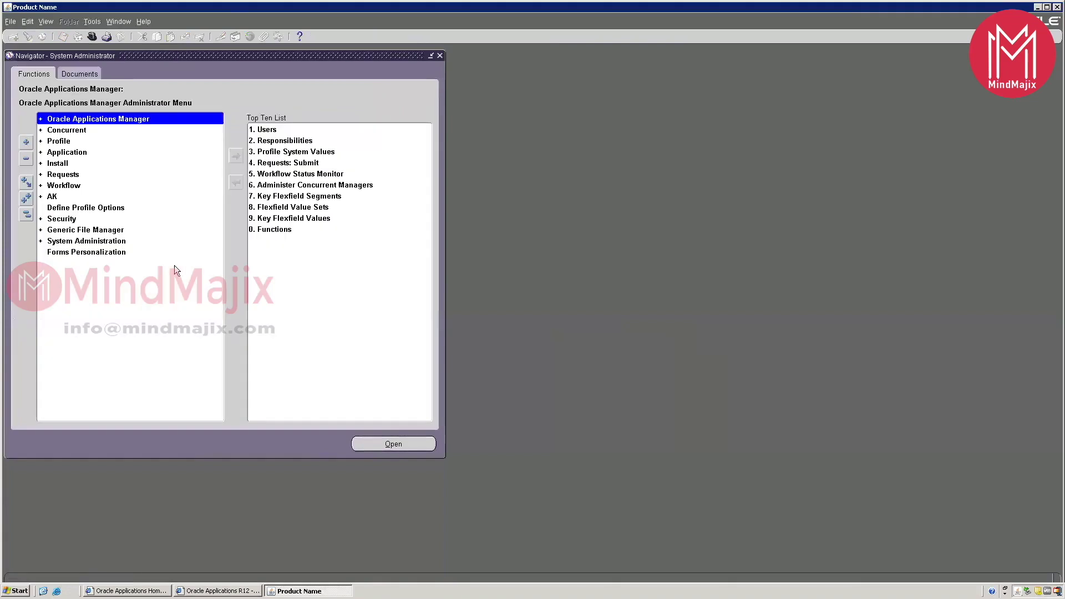
double_click(66, 141)
left_click(68, 152)
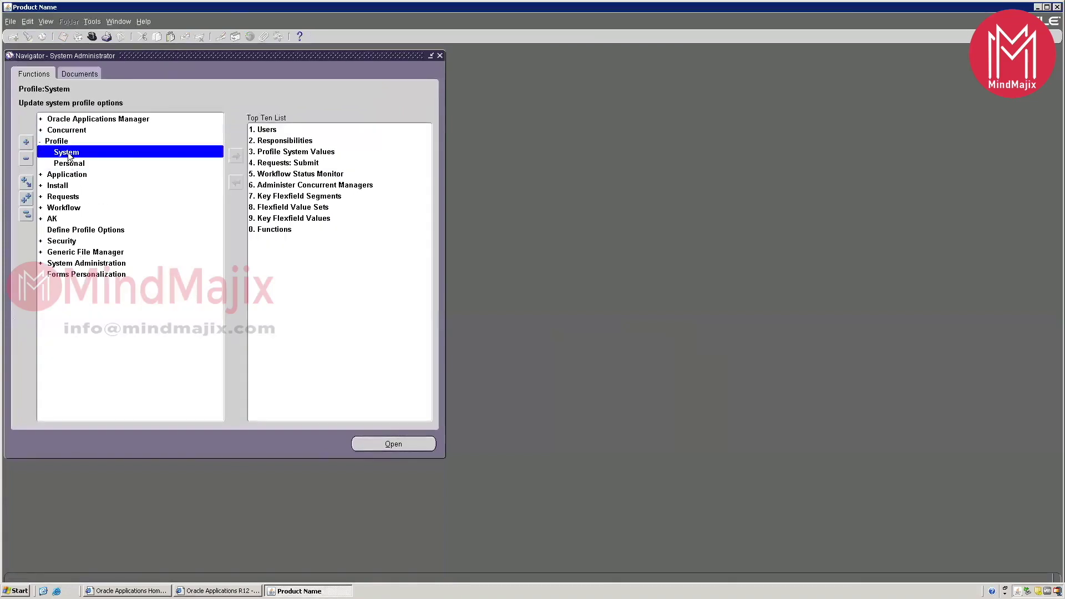
double_click(68, 152)
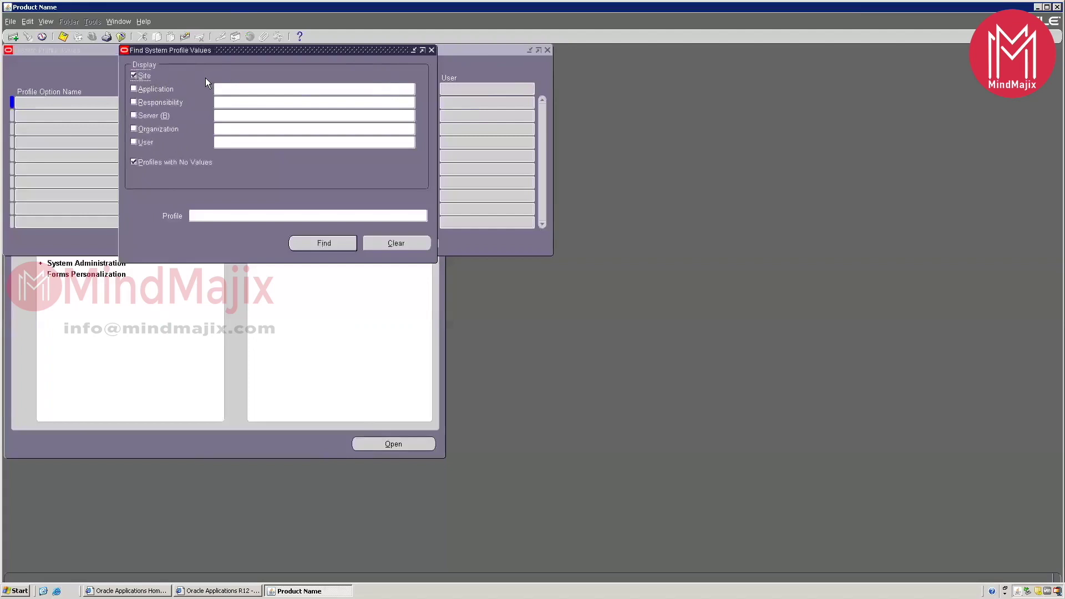
left_click(149, 90)
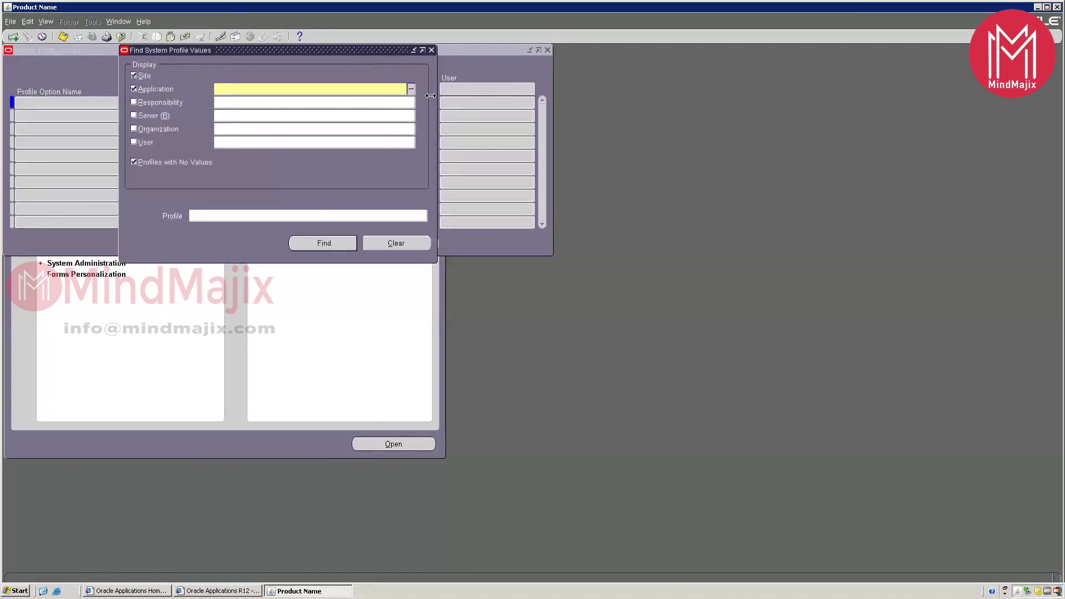
left_click(412, 89)
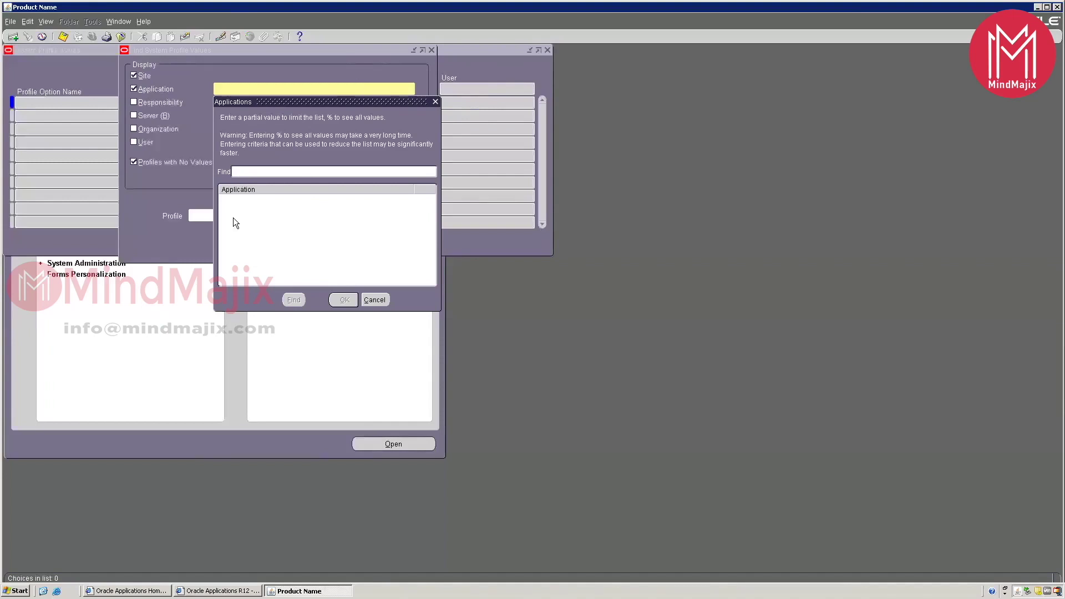
left_click(375, 299)
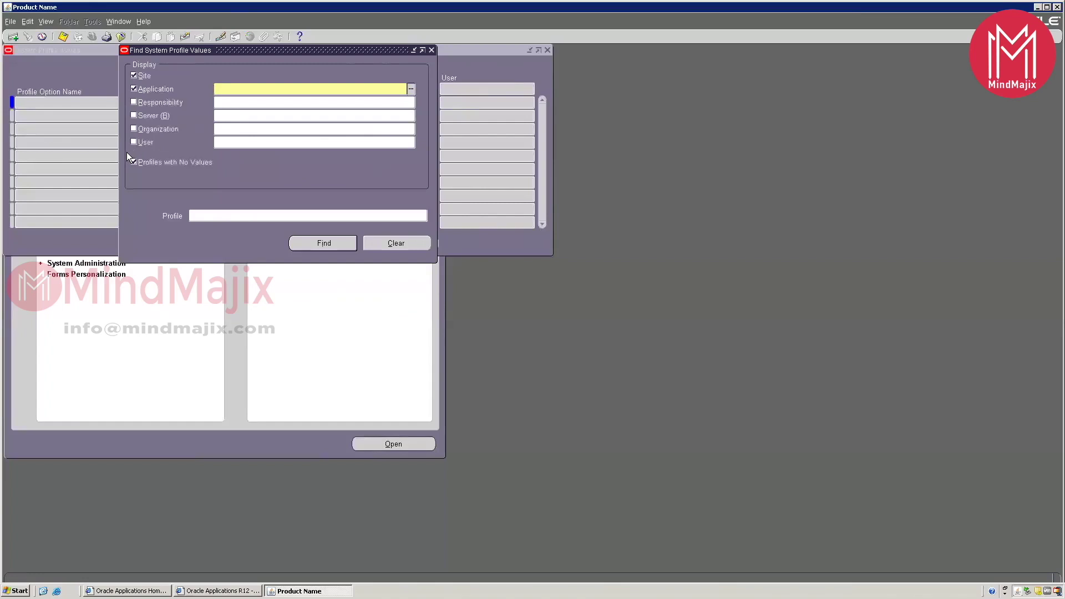
left_click(143, 105)
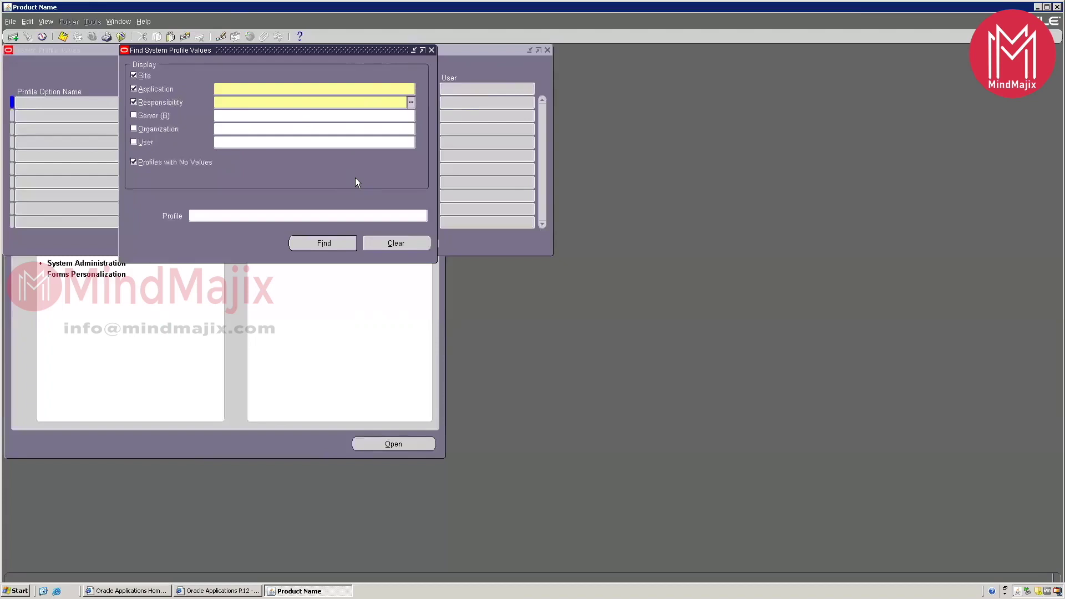
left_click(133, 90)
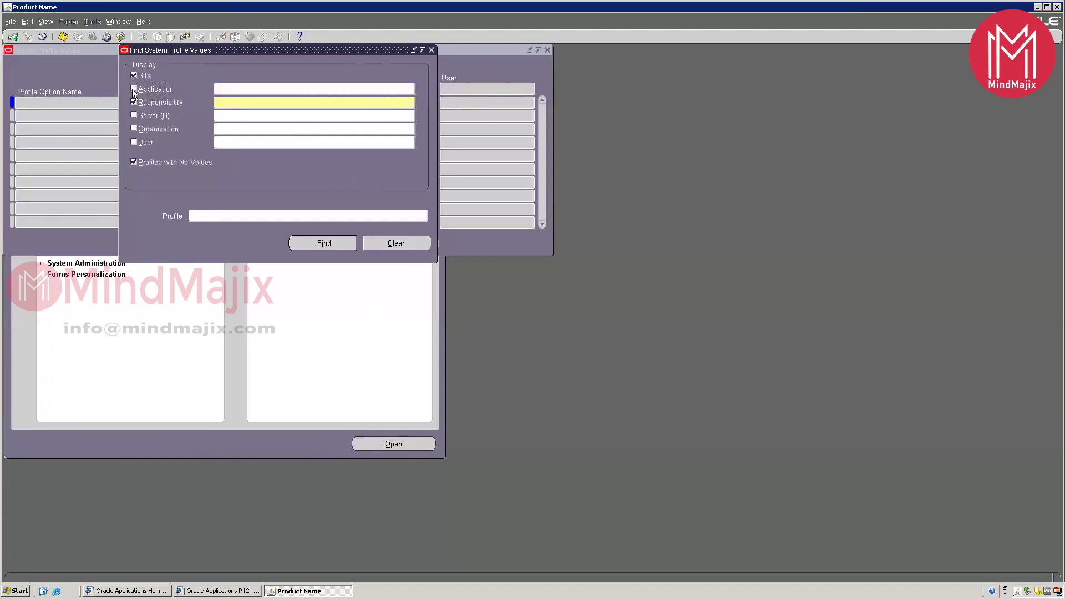
left_click(133, 102)
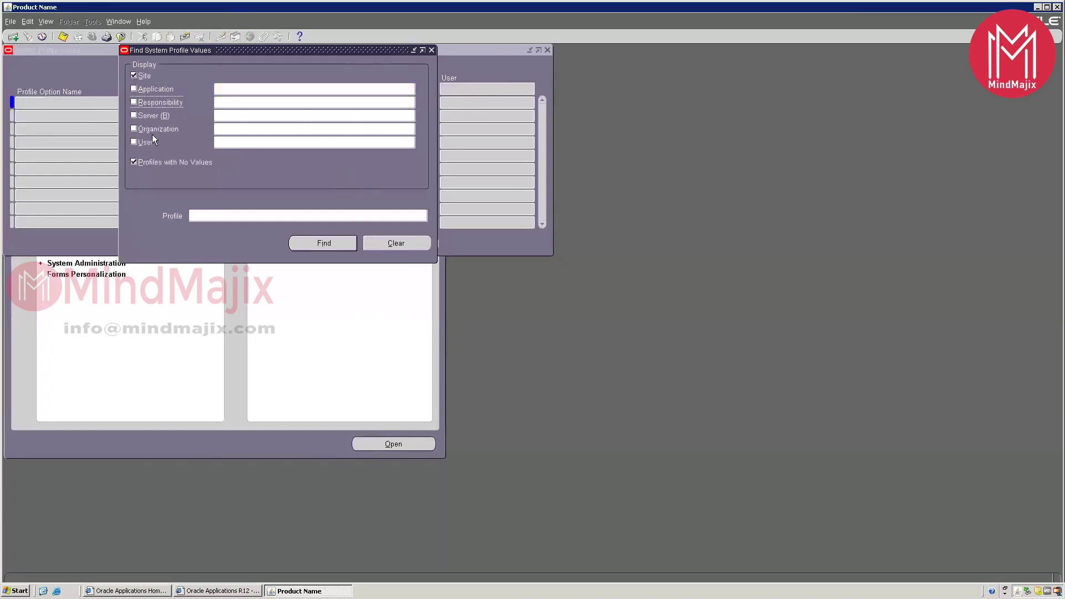
left_click(254, 215)
Search DateTrack% profiles and set DateTrack:Reminder's site value to Always pop warning window
type("DateTrack%")
key("Return")
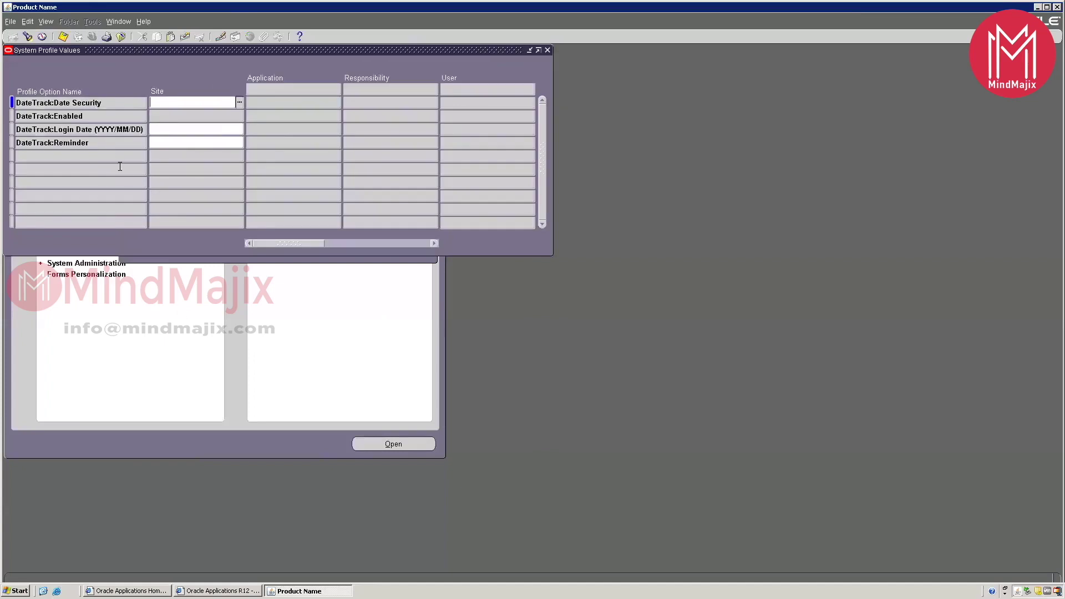
left_click(171, 145)
left_click(240, 142)
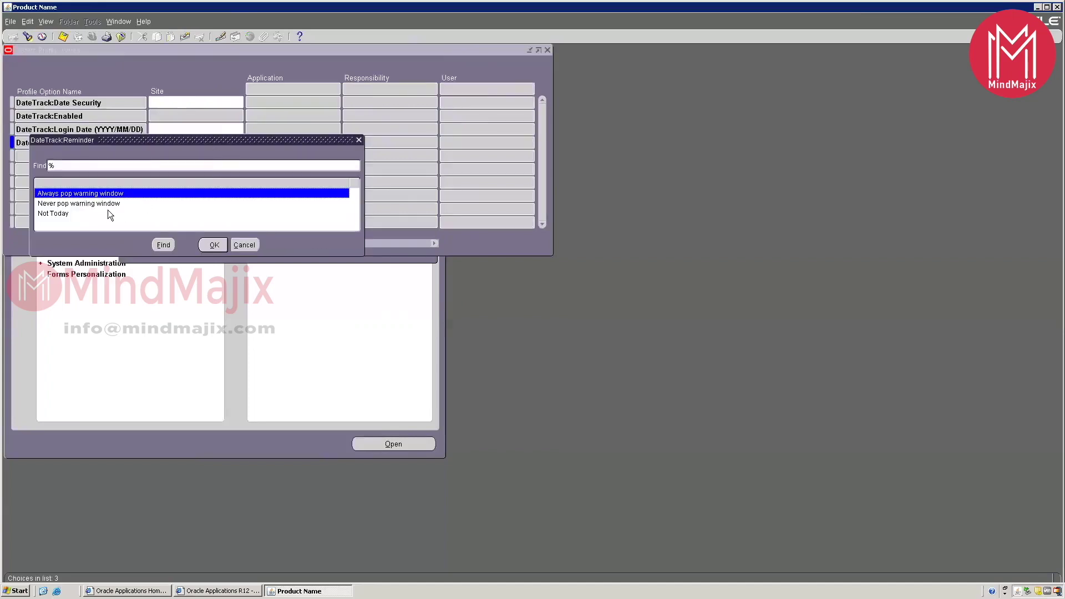
left_click(211, 245)
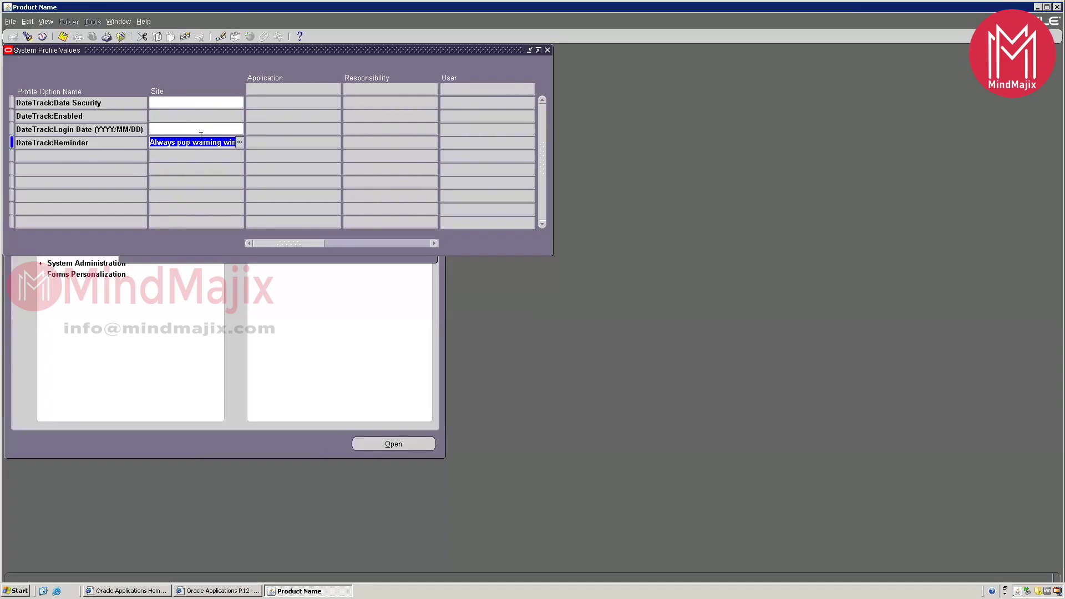
key("ctrl+f")
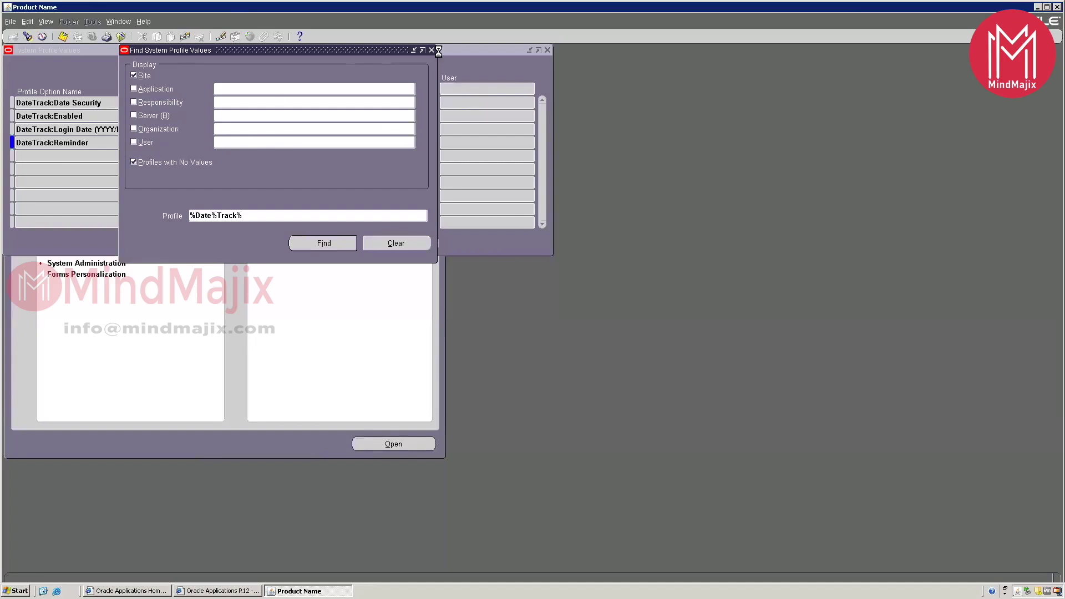
Close the profile forms after the save prompt and scroll through the course content PDF
left_click(547, 49)
left_click(556, 344)
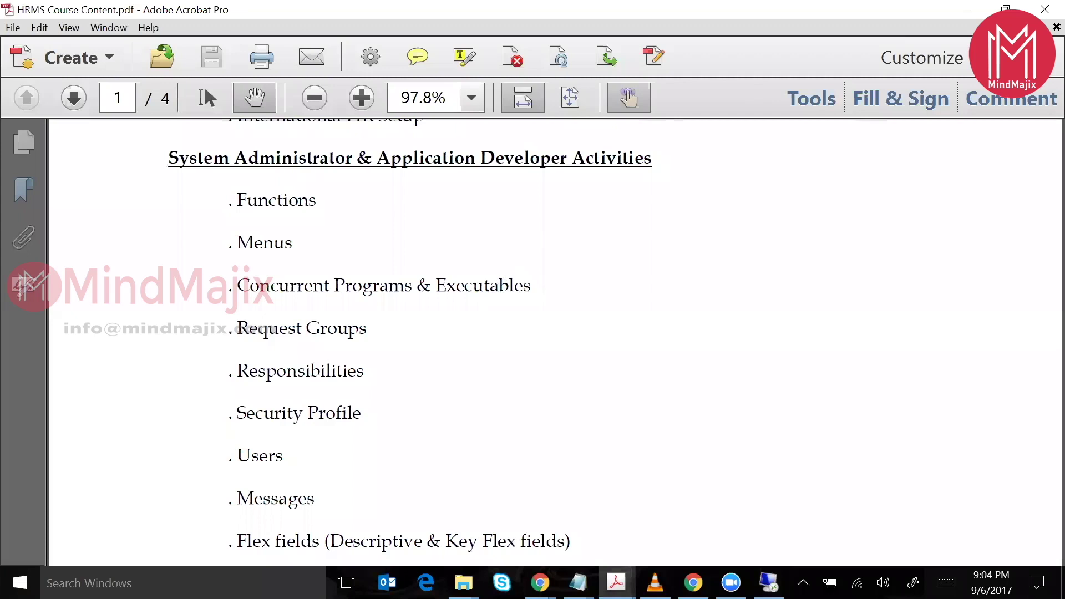
scroll(355, 217, "down", 1)
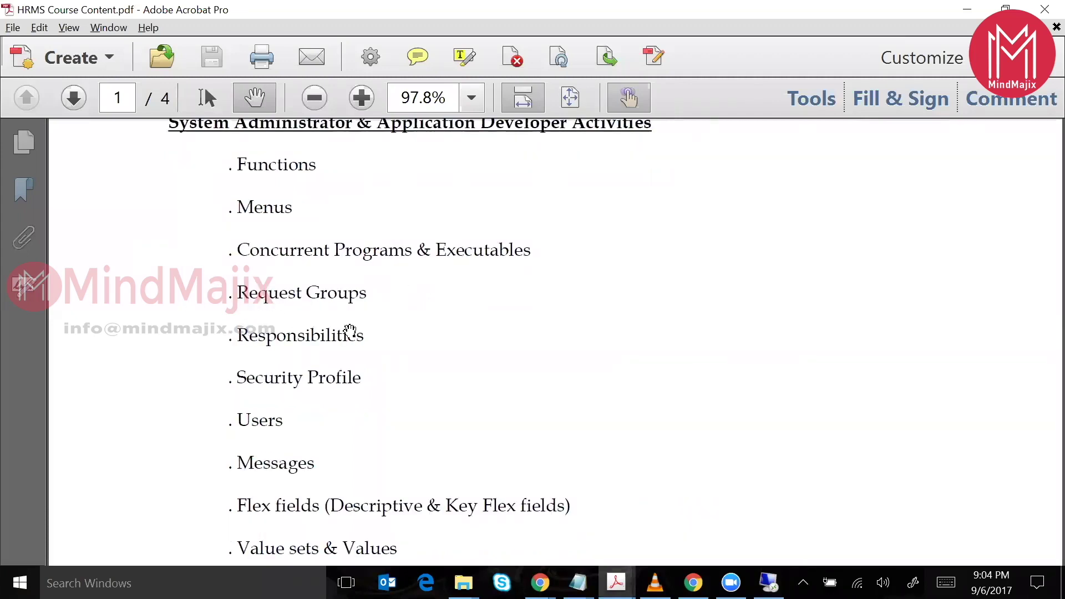
scroll(478, 356, "down", 2)
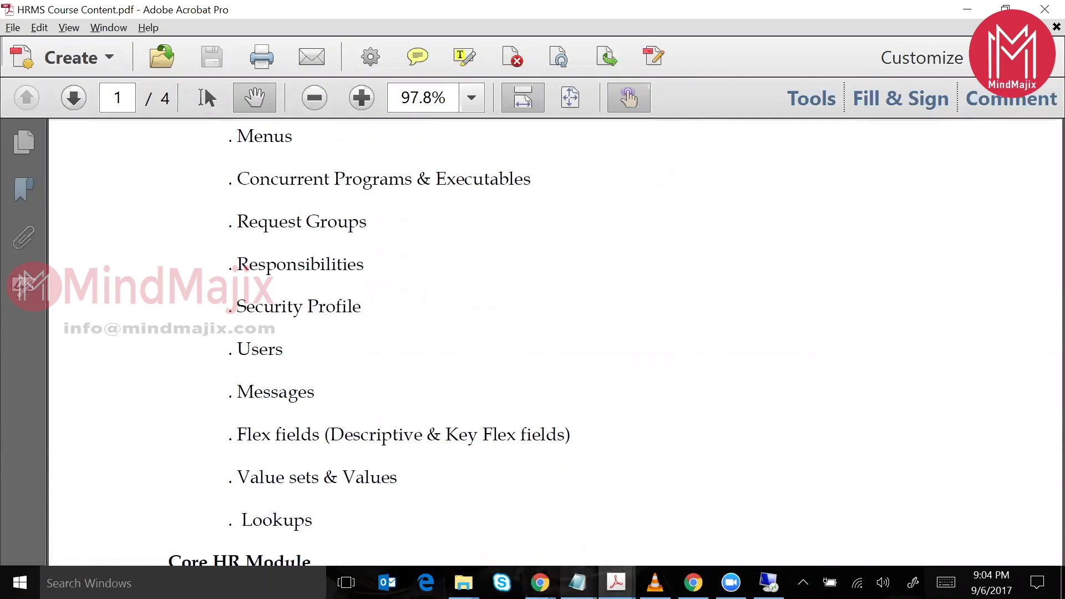
left_click(769, 583)
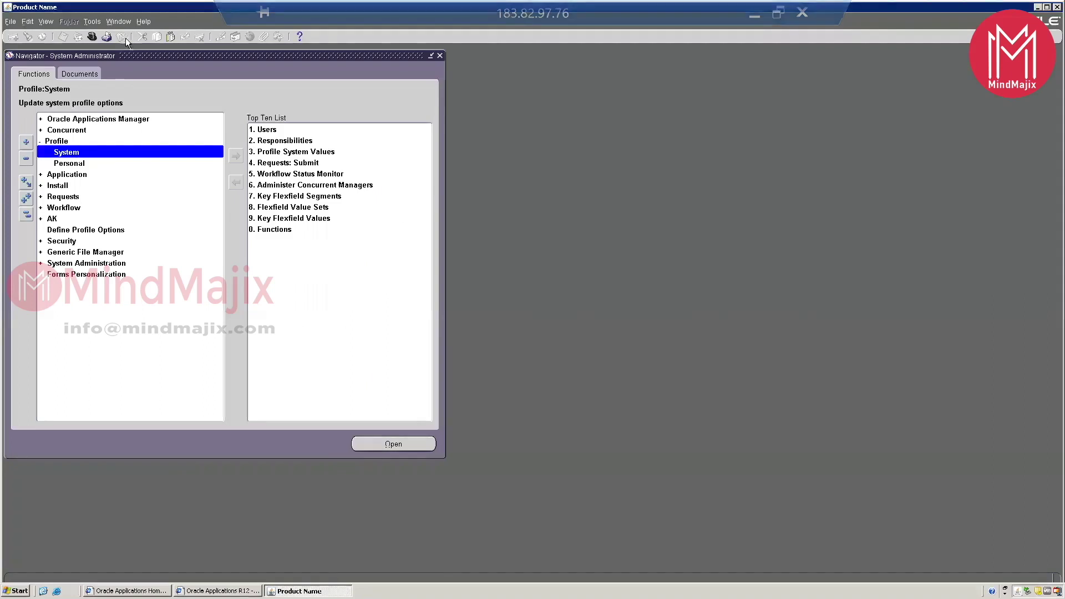
Switch to the Application Developer responsibility
left_click(92, 36)
type("sys")
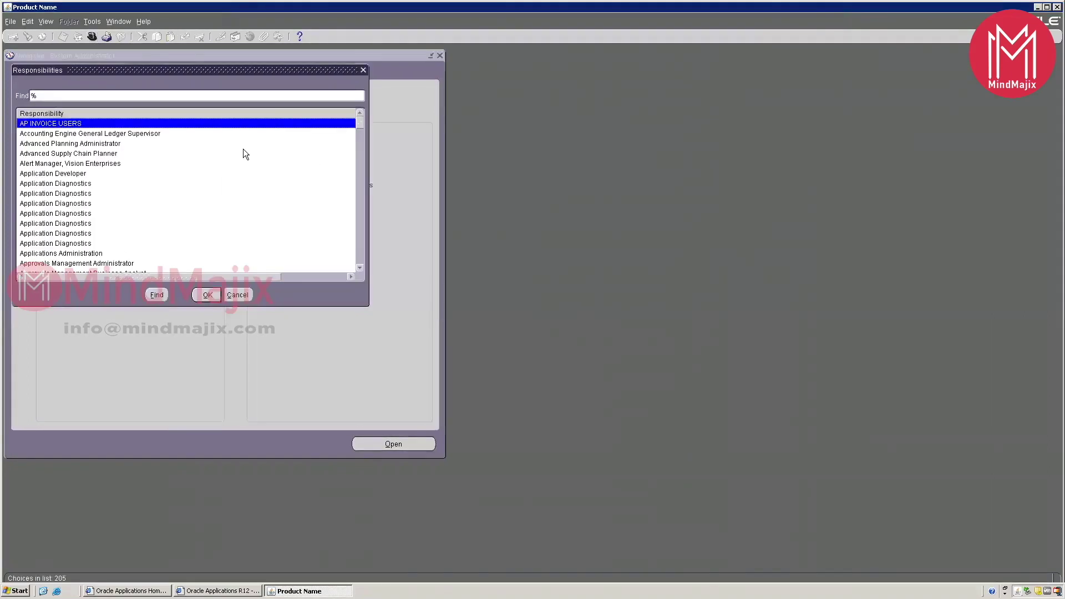
key("Down")
key("Return")
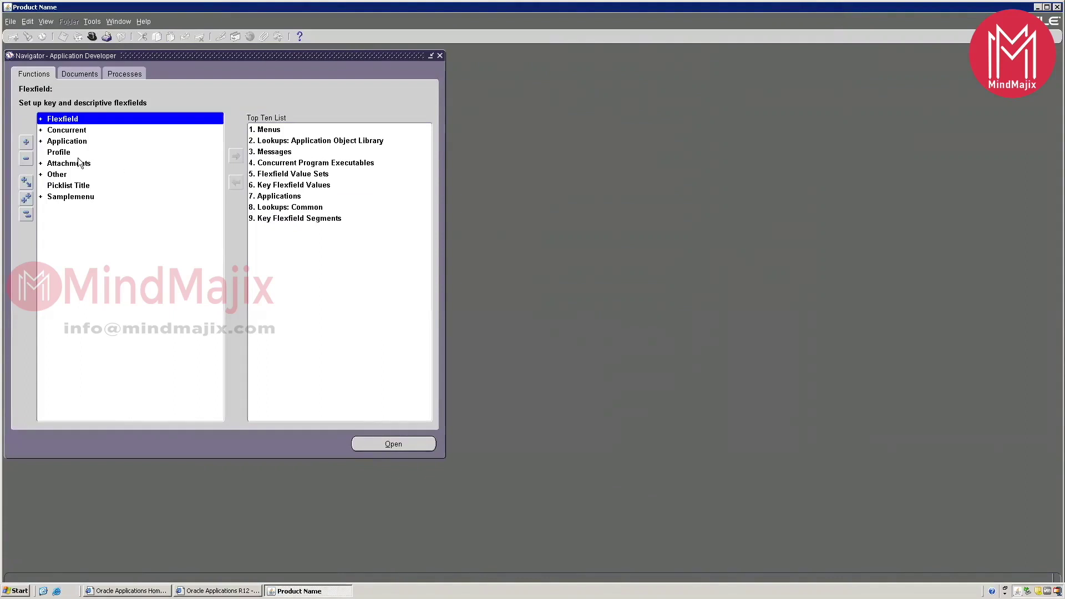
Open Application > Messages and query all existing messages with Ctrl+F11
double_click(68, 141)
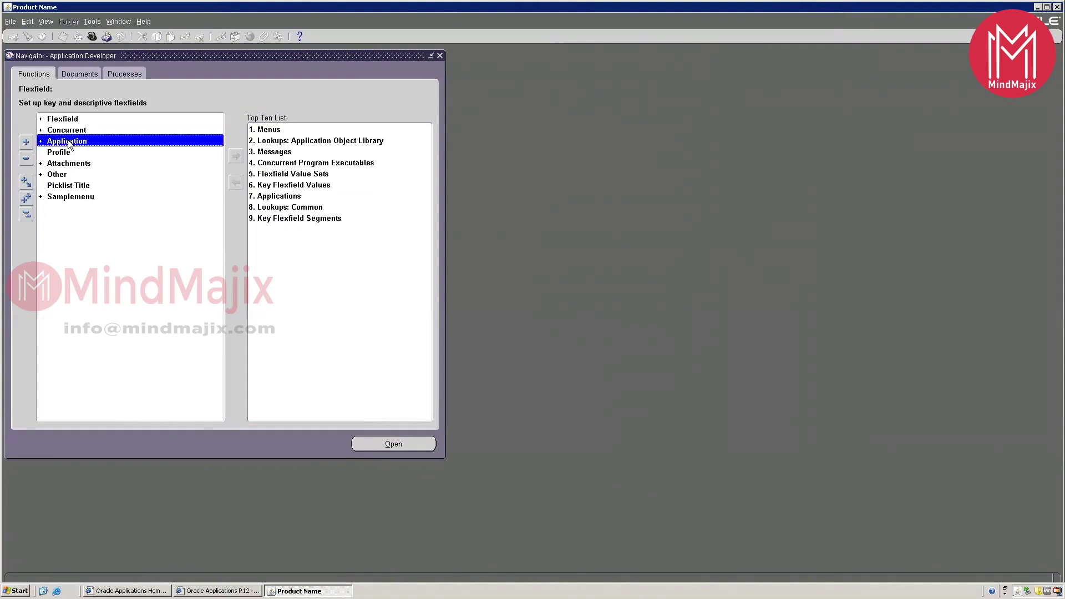
left_click(69, 148)
double_click(71, 196)
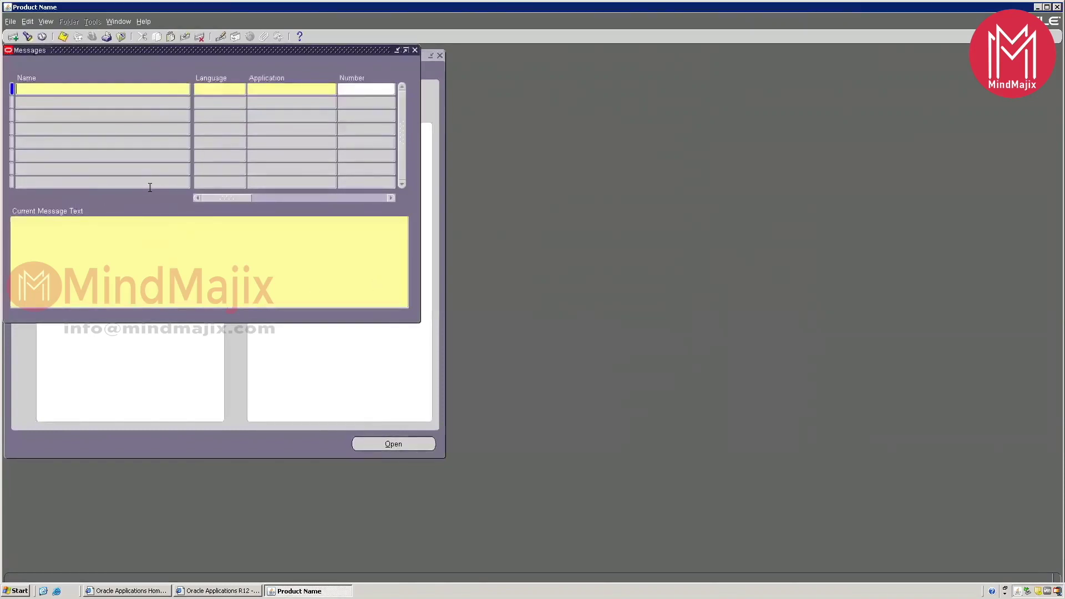
key("ctrl+F11")
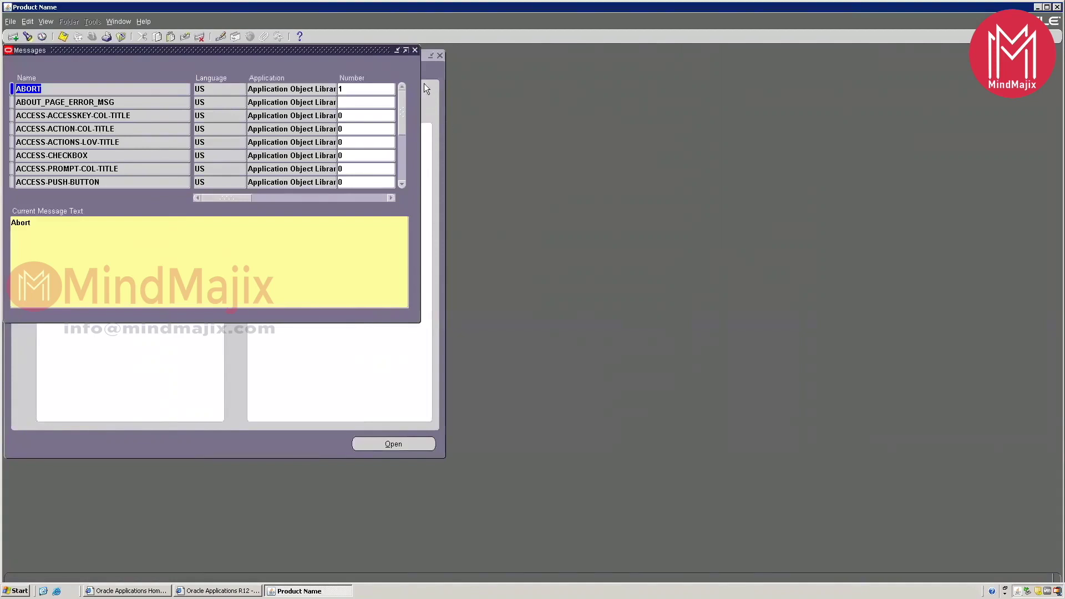
Close the Messages form and scroll on through the course content PDF
left_click(416, 50)
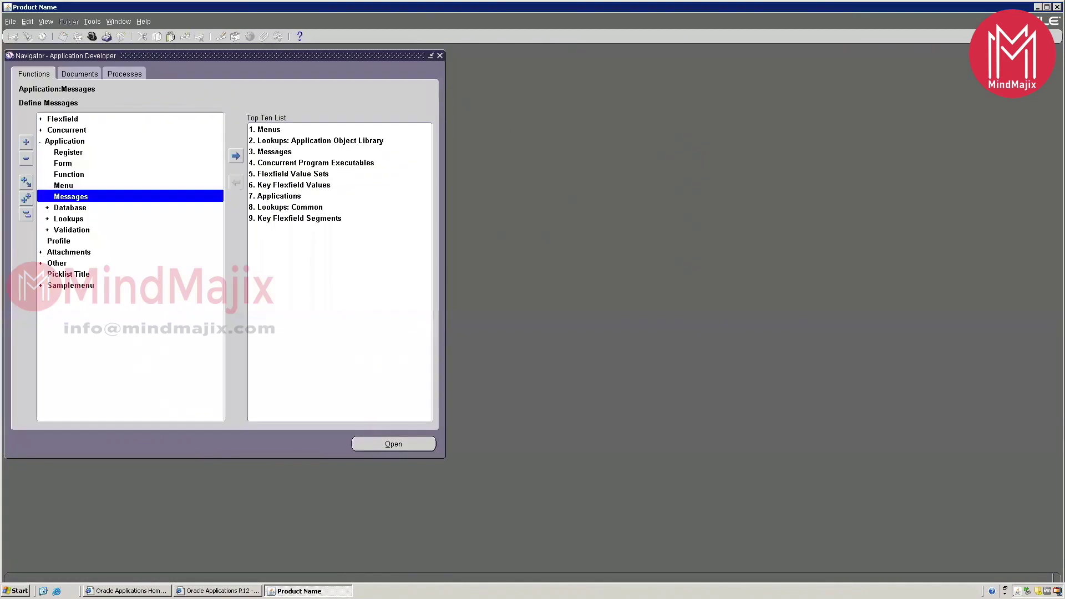
left_click(727, 7)
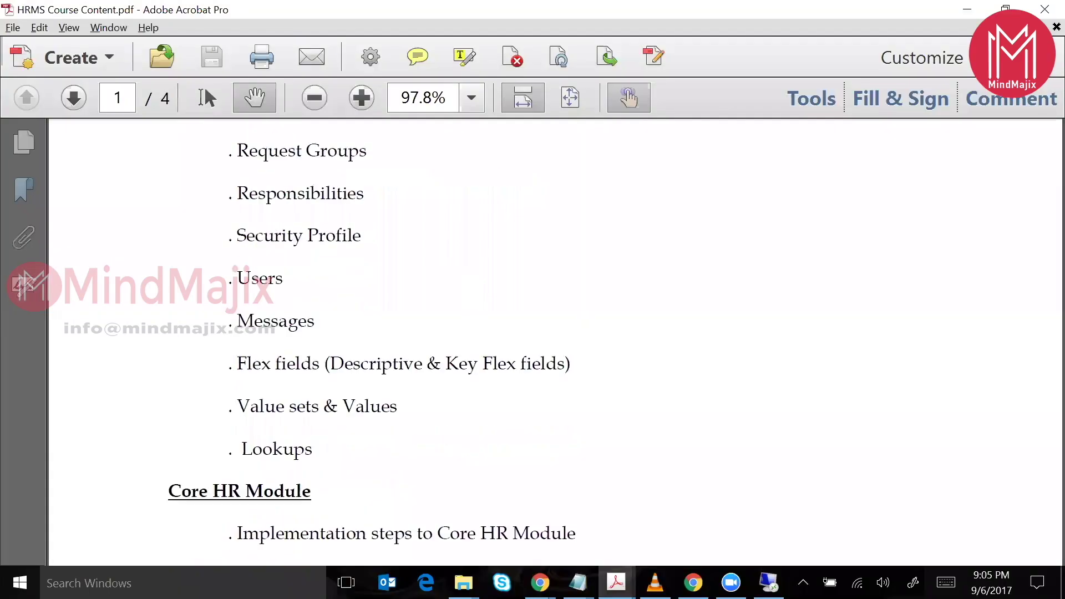
scroll(258, 357, "down", 1)
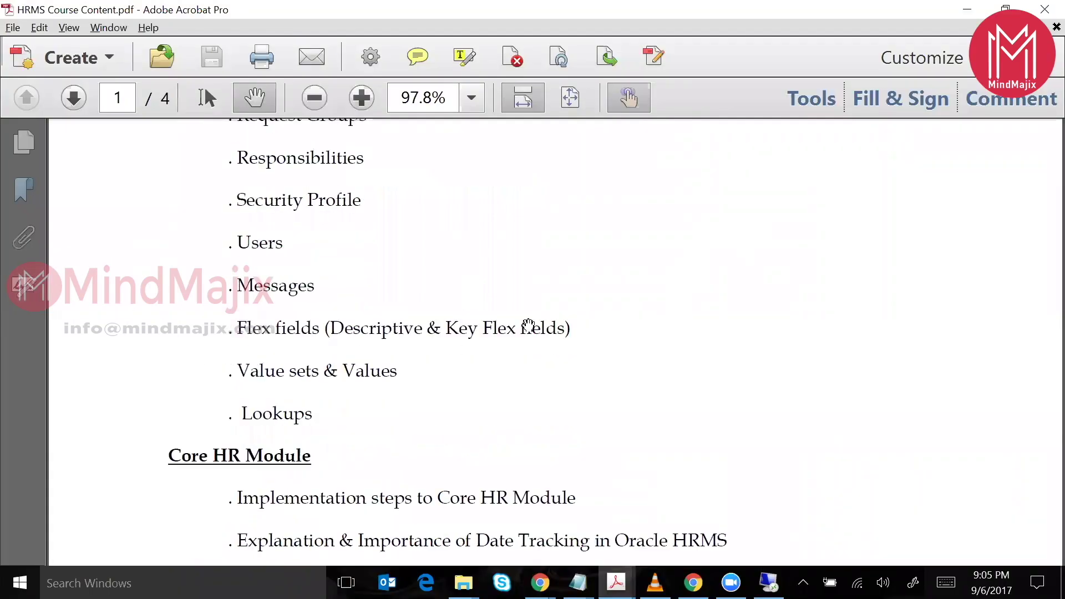